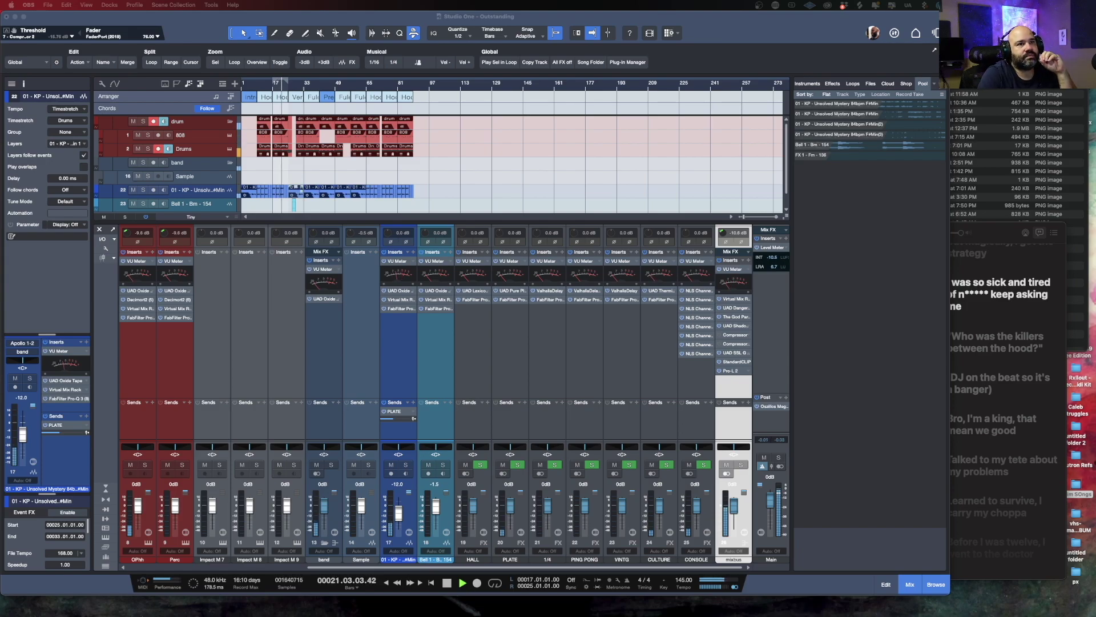
Open The God Particle, Shadow Hills Mastering Compressor and SSL G Bus Compressor from the mixbus inserts and arrange their windows without overlap
double_click(738, 317)
drag(689, 91, 376, 33)
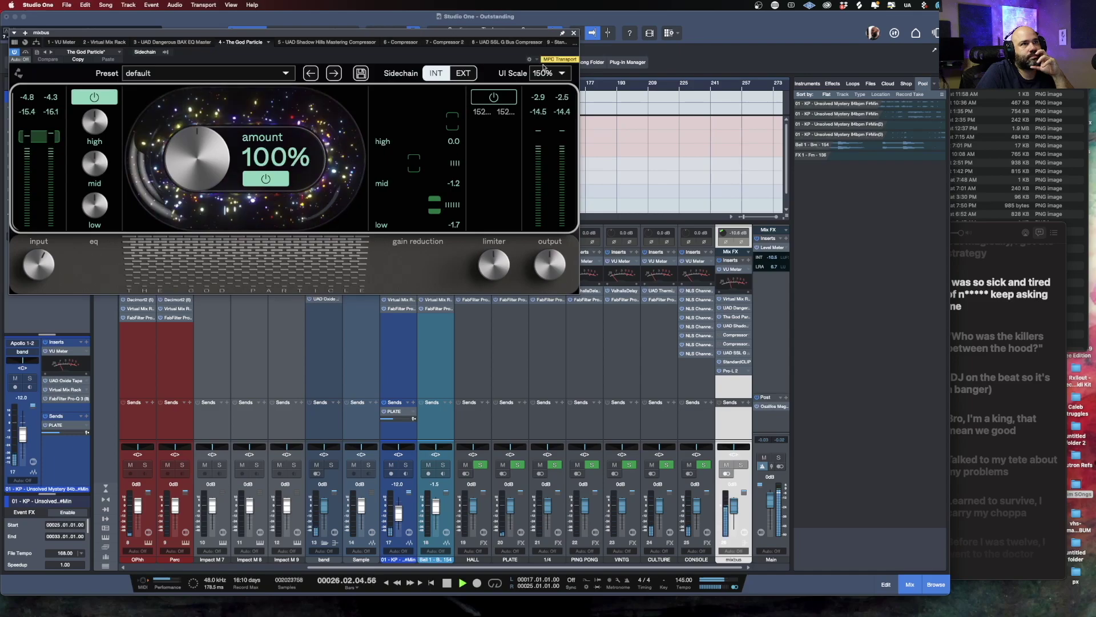
click(736, 326)
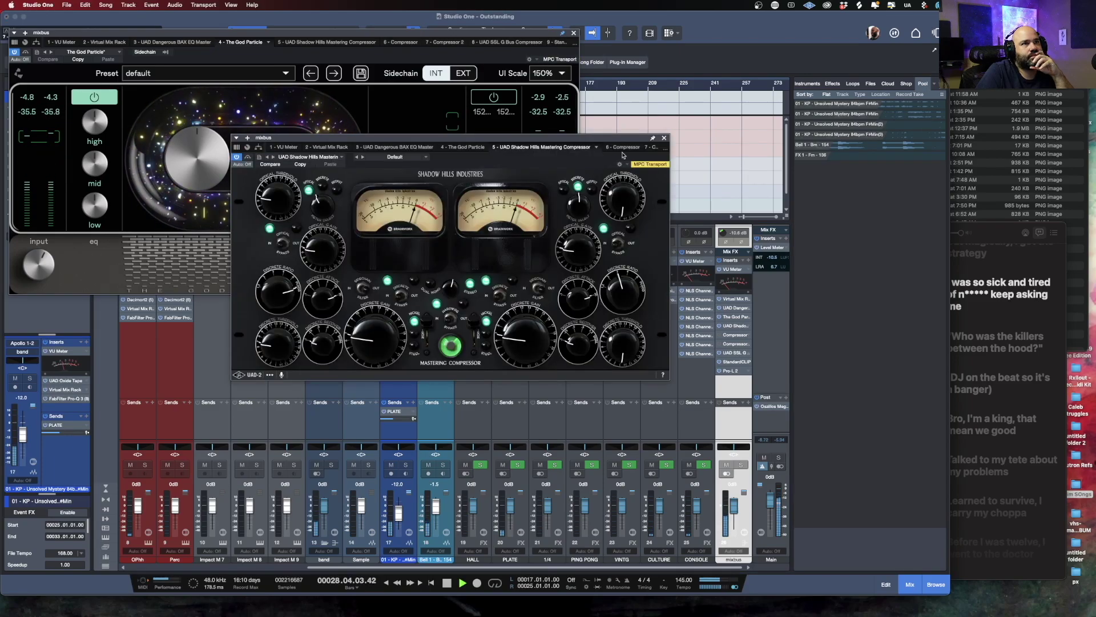
drag(623, 154, 402, 304)
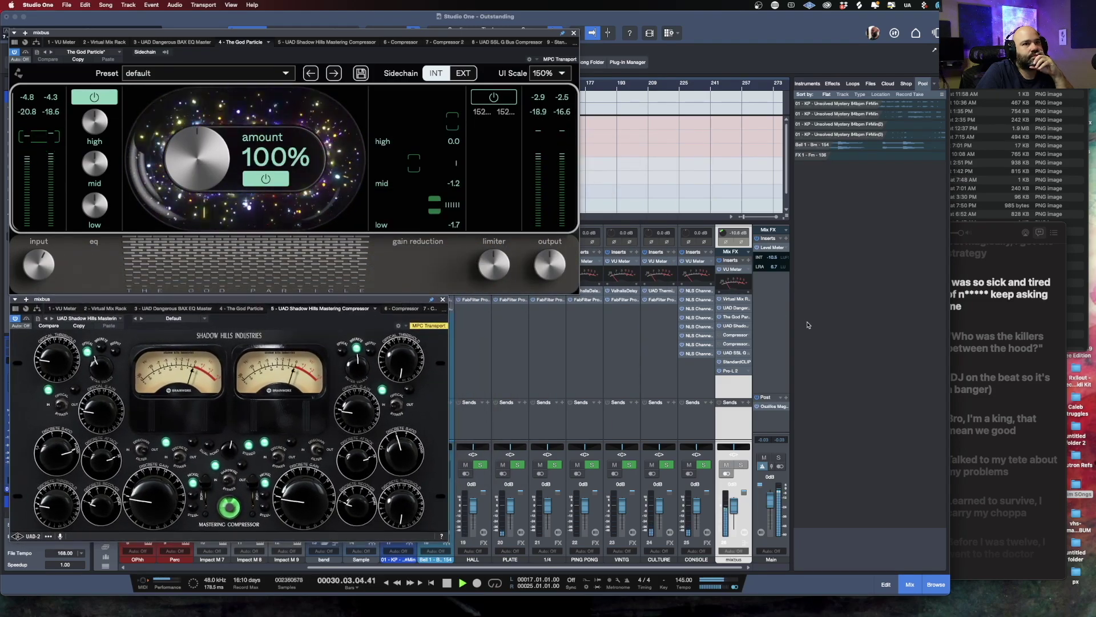
click(736, 353)
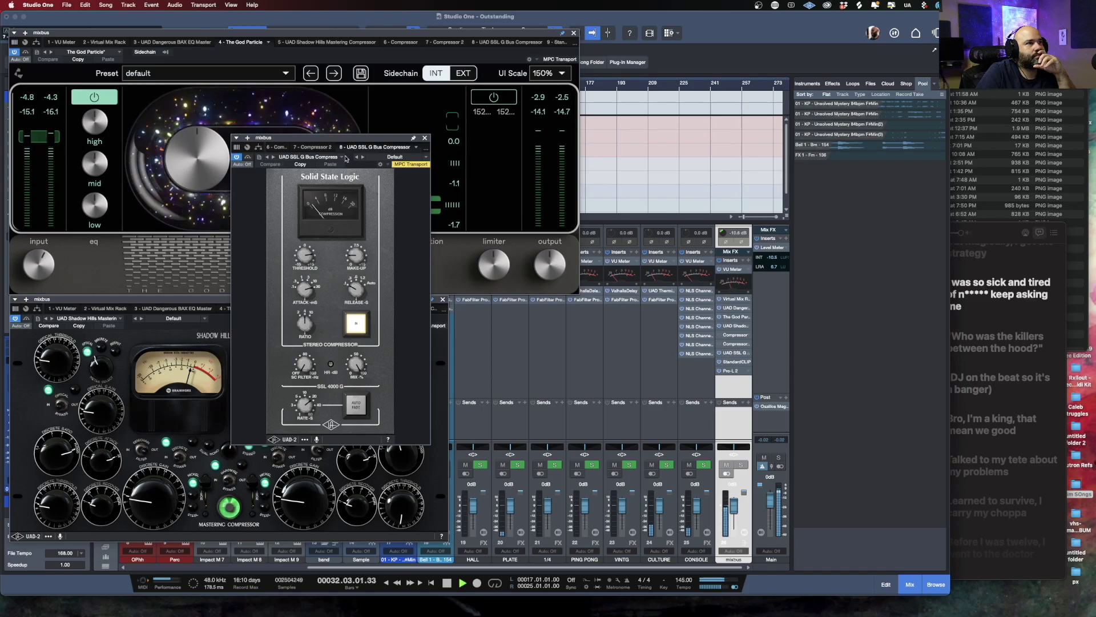
drag(393, 143, 611, 304)
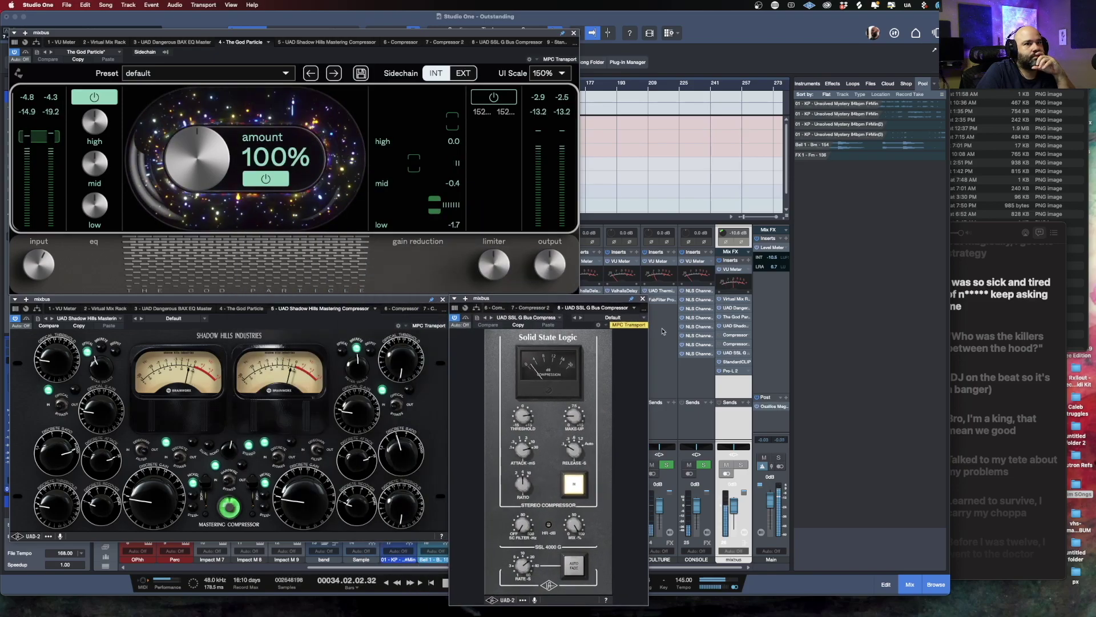
Open StandardCLIP and Pro-L 2 from the mixbus inserts and place their windows beside the other plug-ins, StandardCLIP above Pro-L 2
click(736, 361)
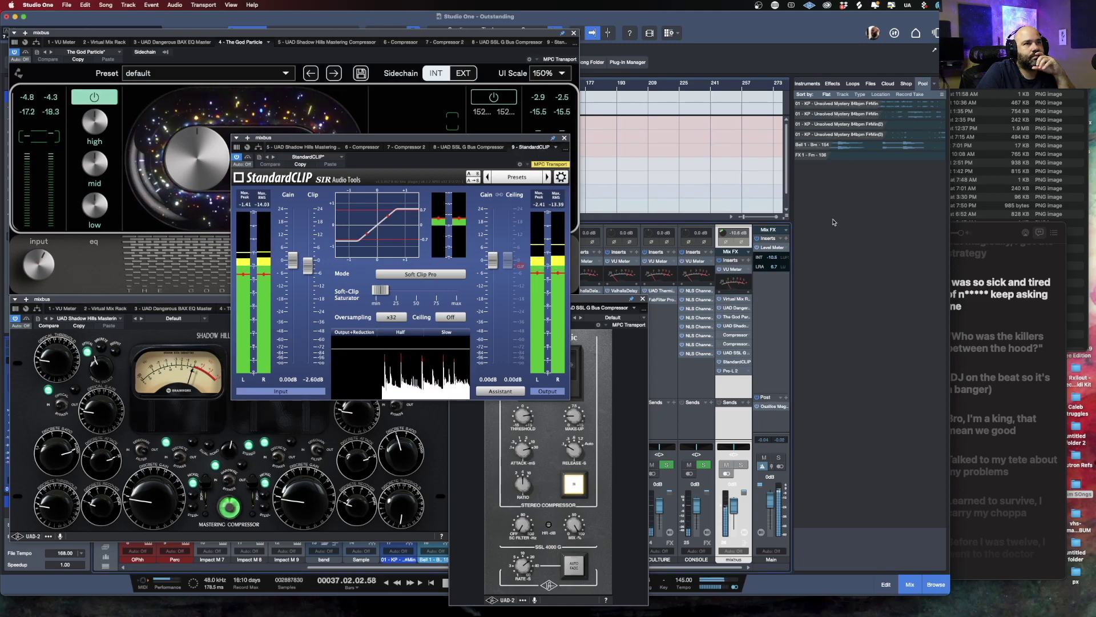
drag(445, 142, 815, 64)
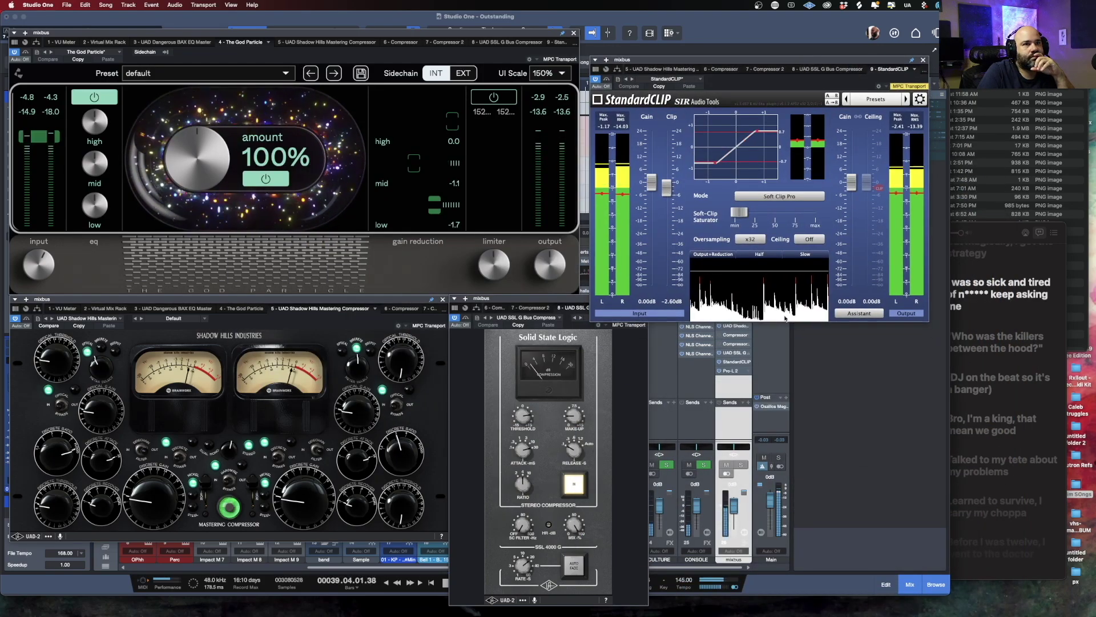
click(730, 371)
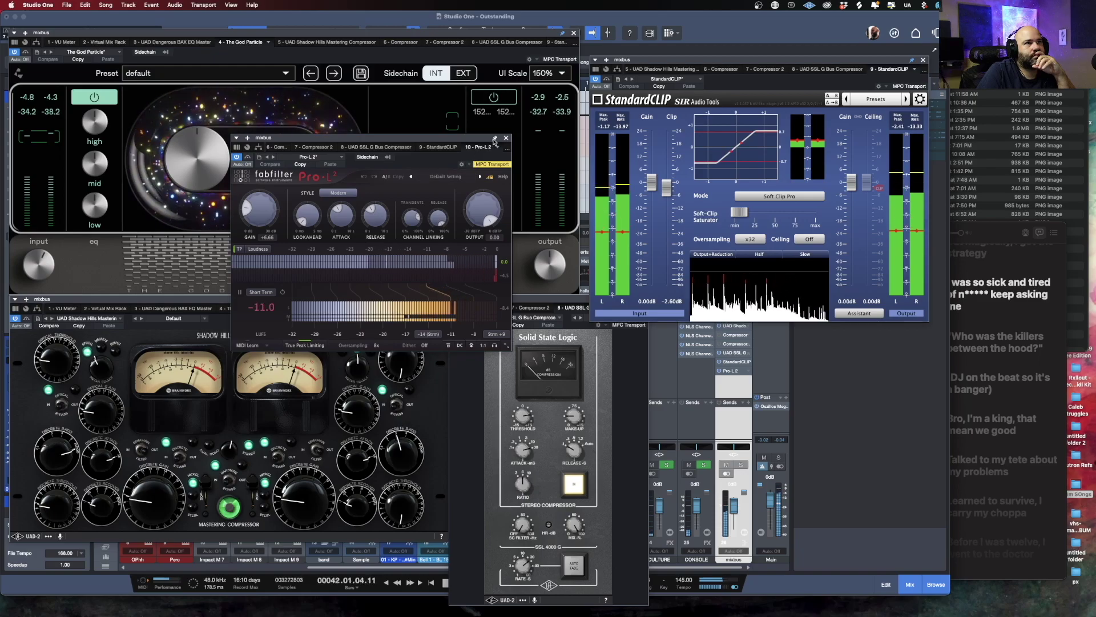
click(707, 61)
drag(706, 60, 745, 23)
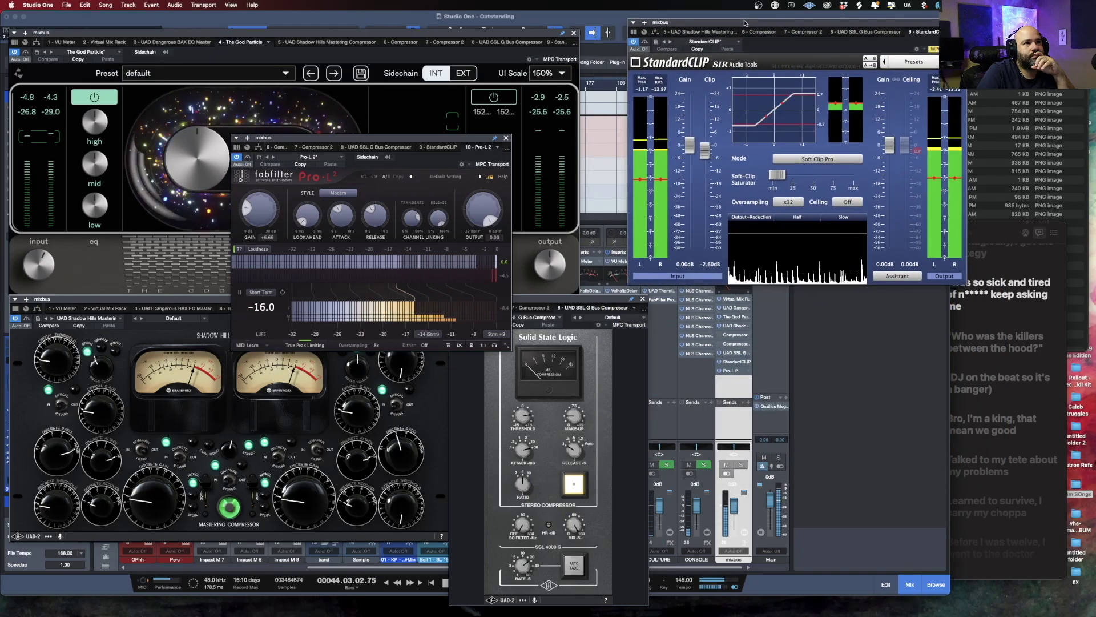
drag(371, 141, 790, 311)
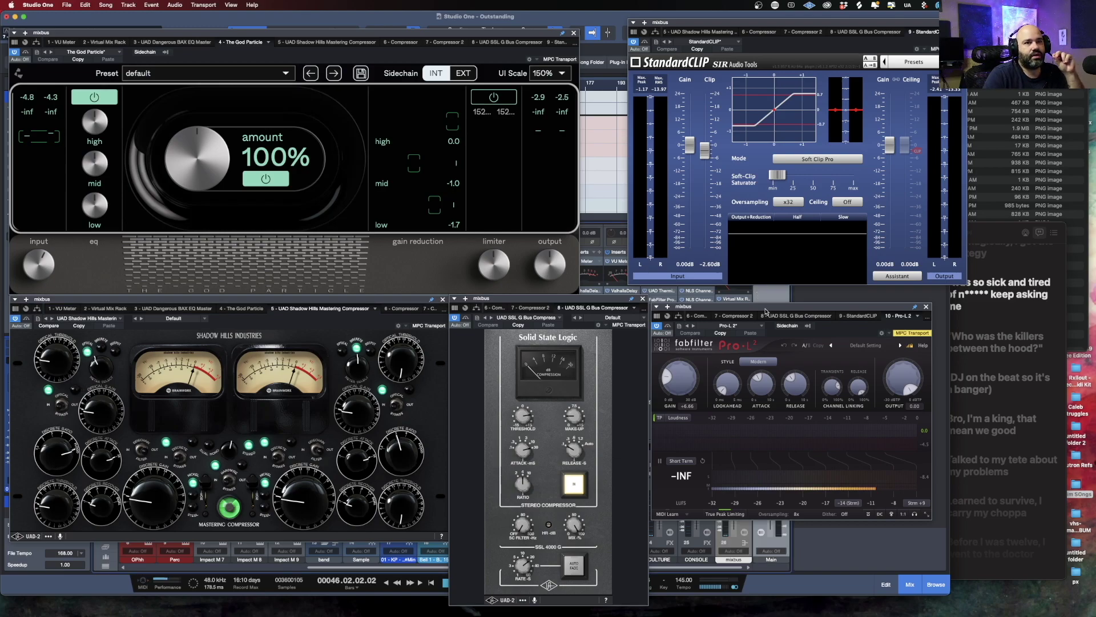
Enable and open the two Compressor inserts on the mixbus and stack their windows one above the other
click(746, 370)
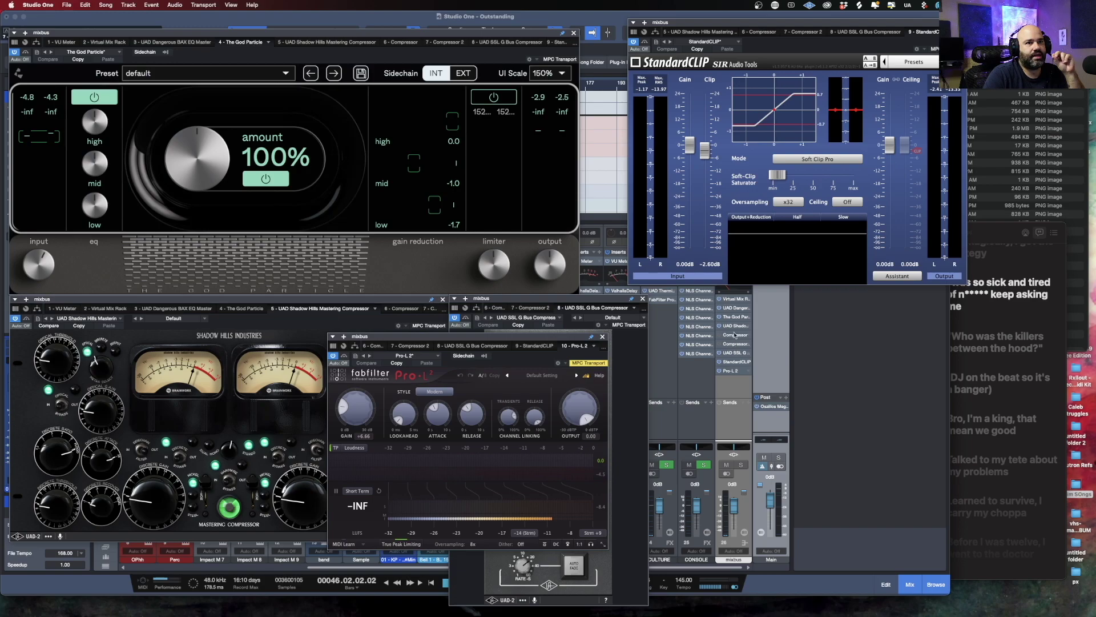
click(735, 334)
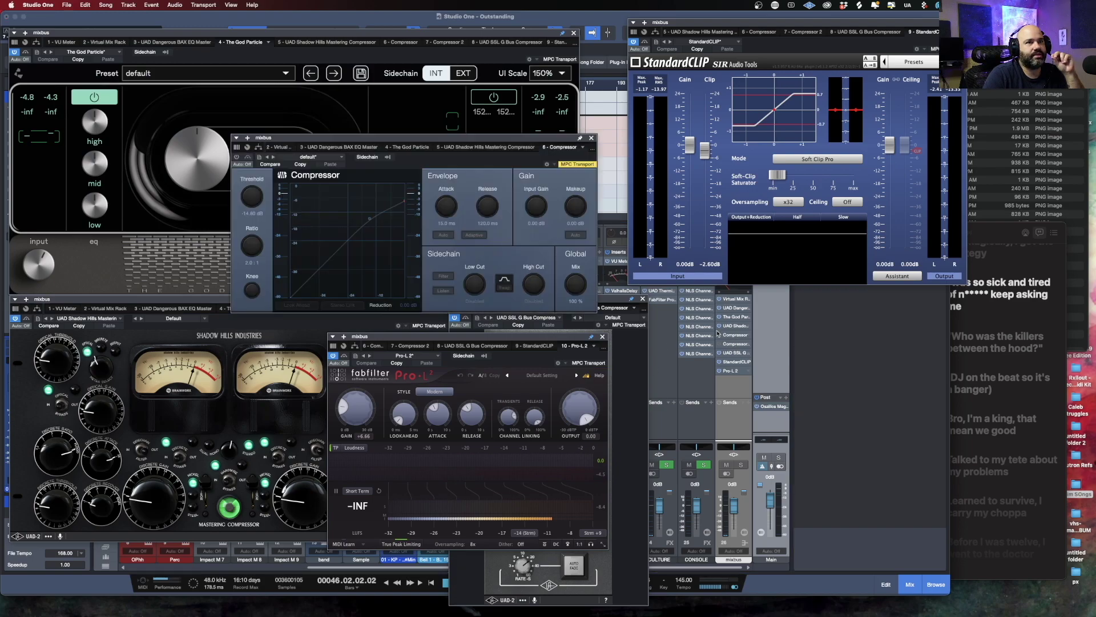
click(732, 344)
click(731, 345)
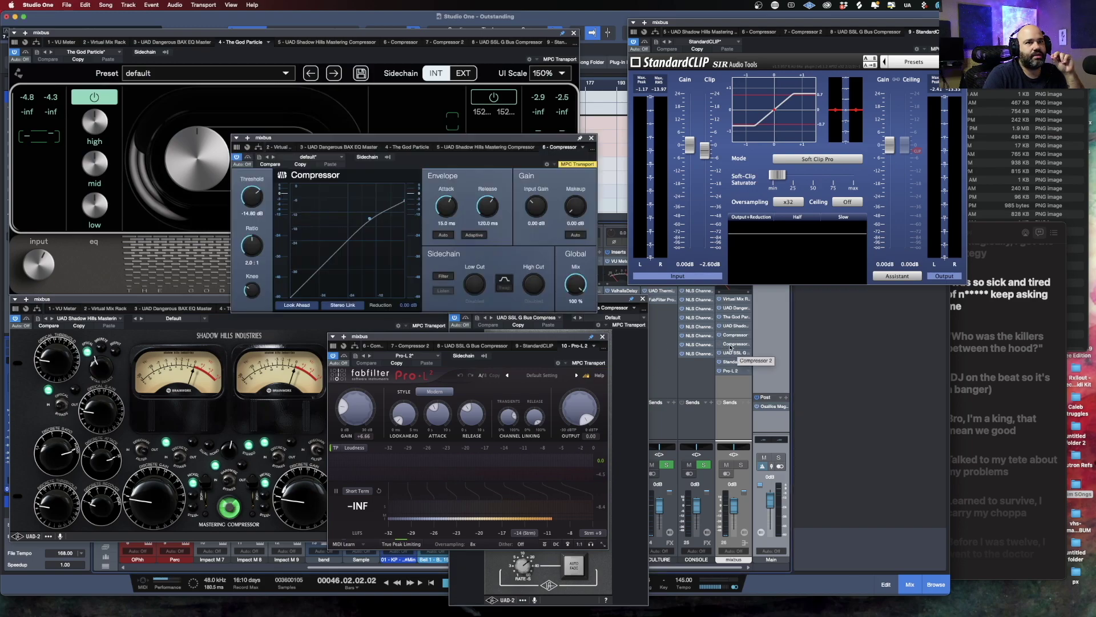
click(734, 335)
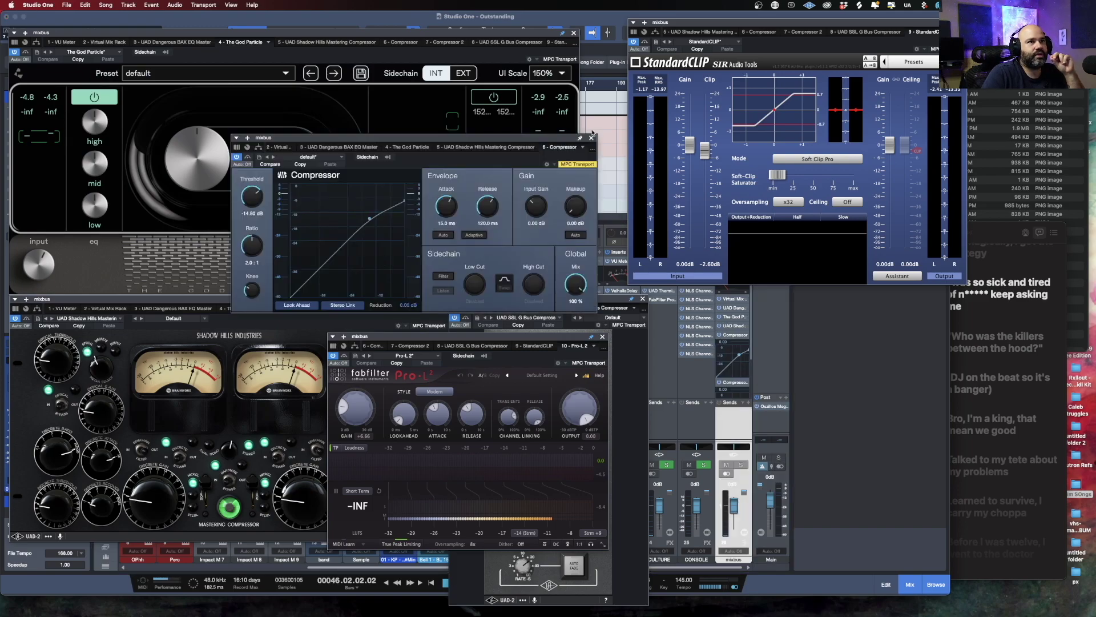
click(714, 374)
drag(426, 195, 428, 317)
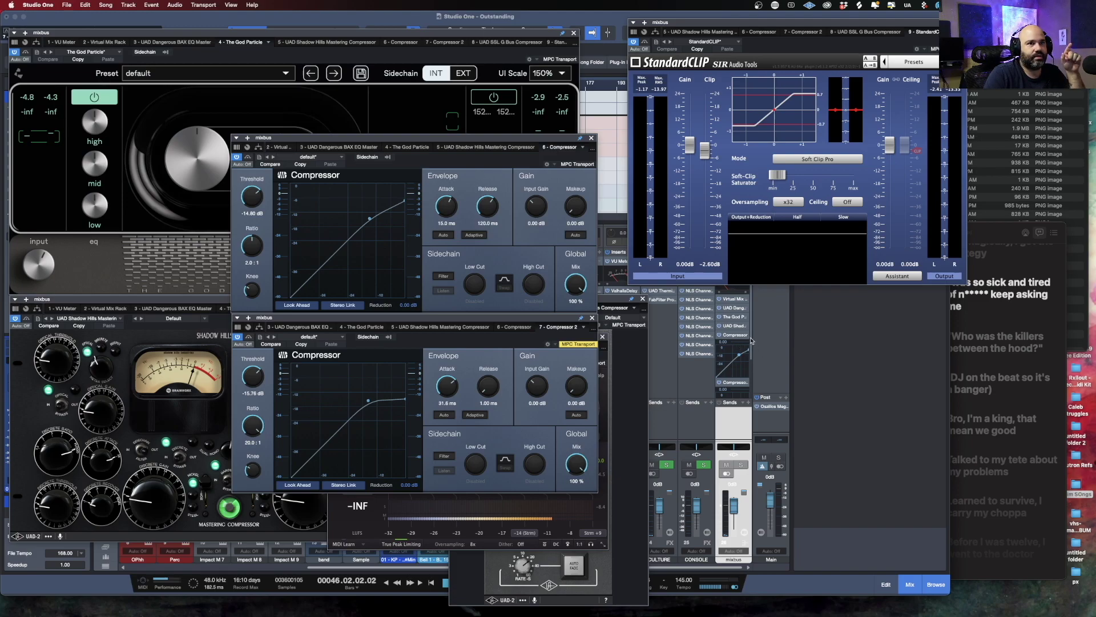
Compare the playing mix with both mixbus Compressors bypassed and with both enabled again
click(720, 335)
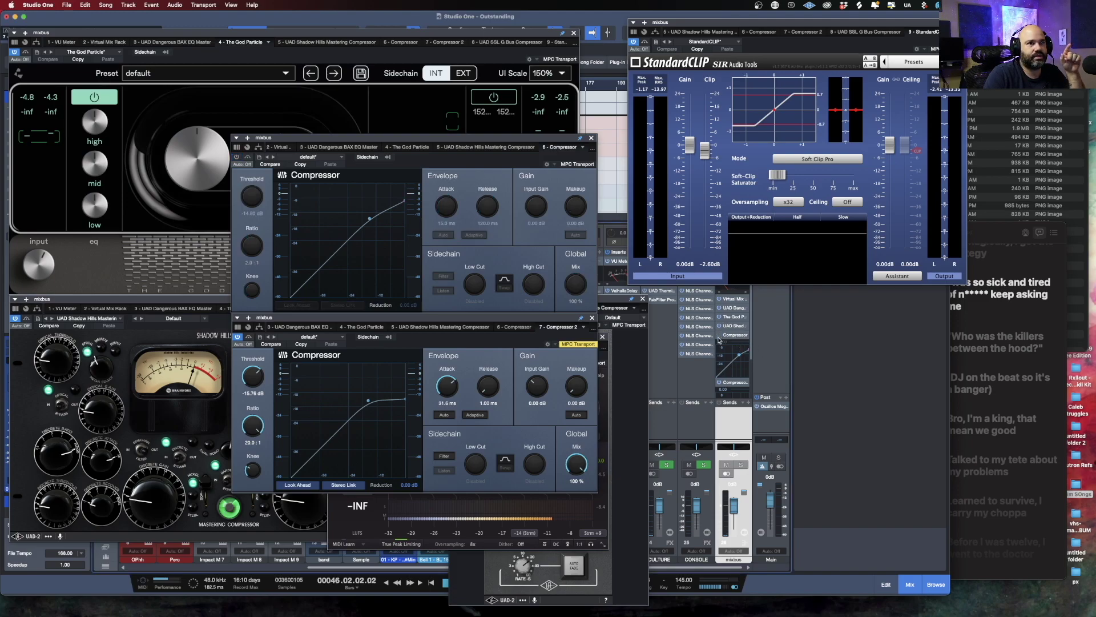
click(719, 382)
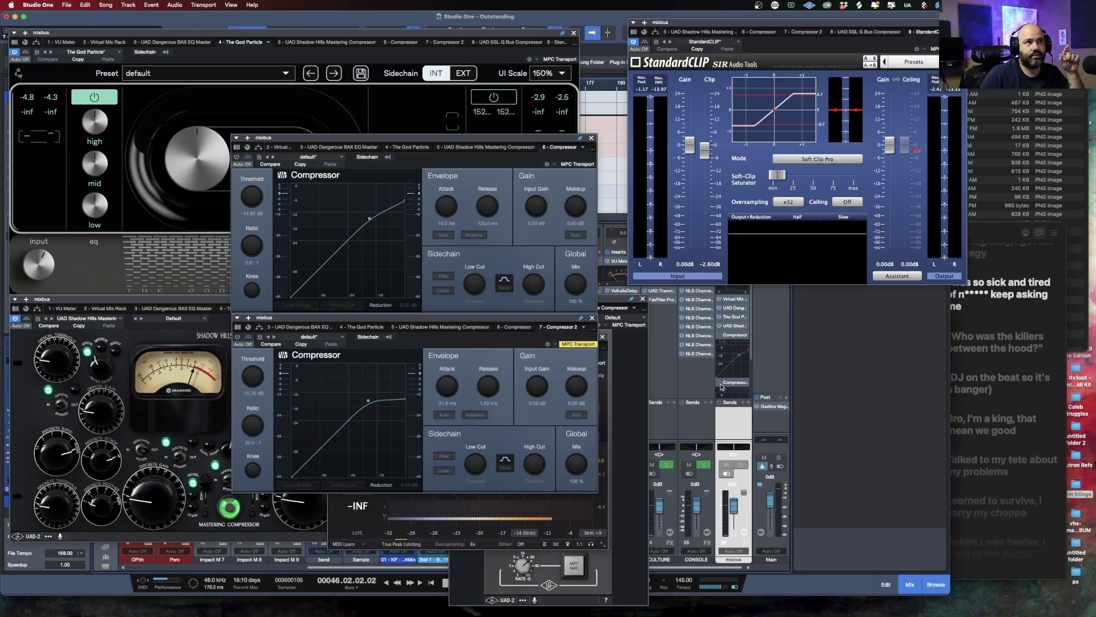
key(space)
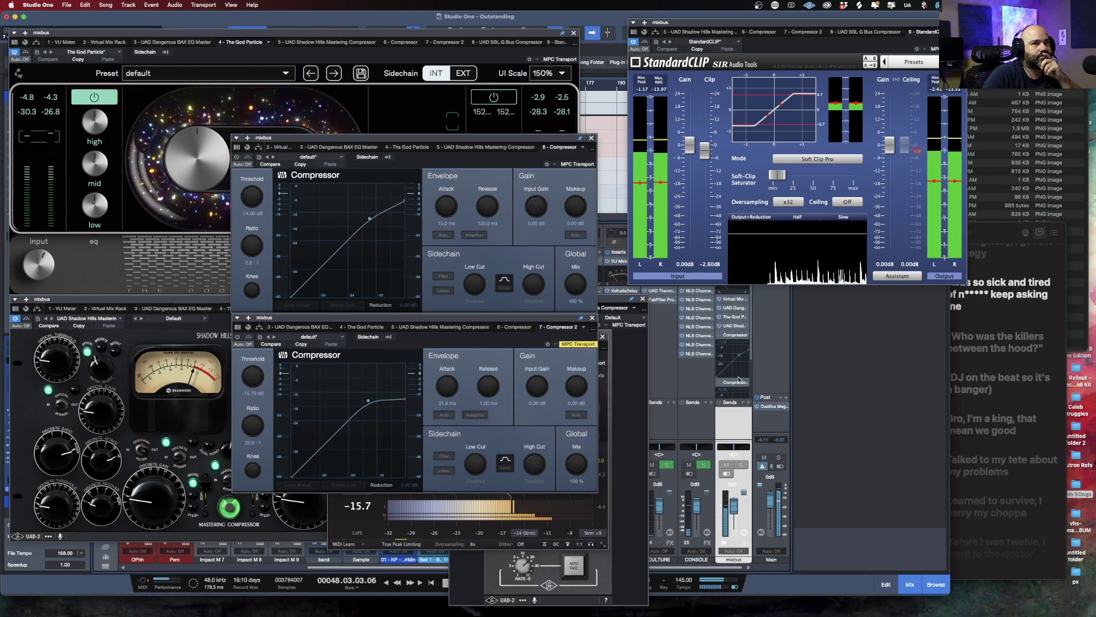
click(720, 334)
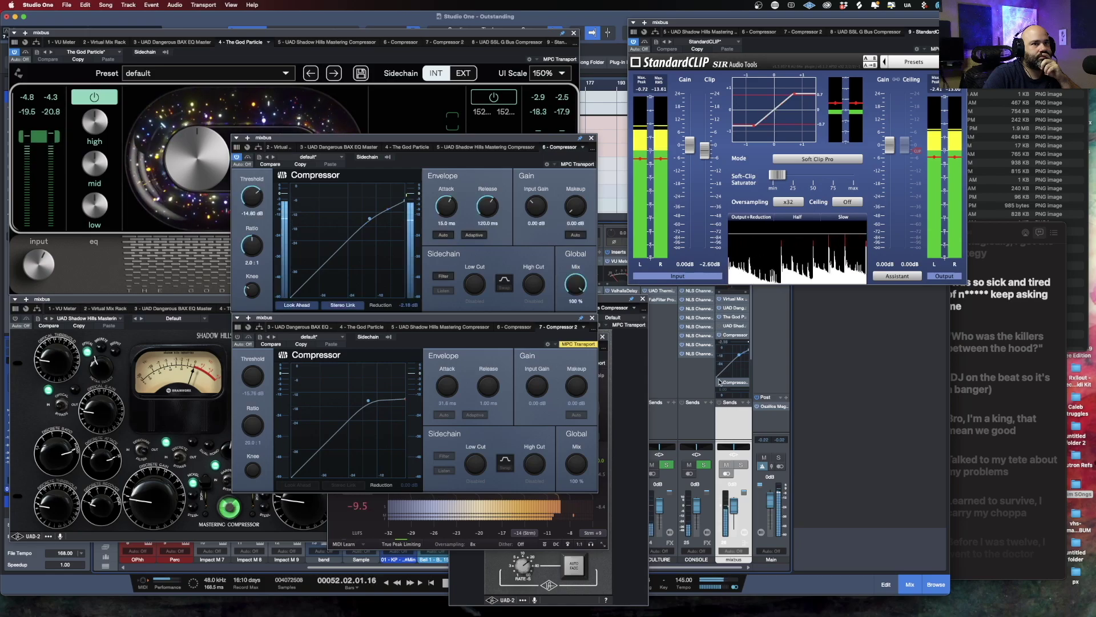
click(721, 382)
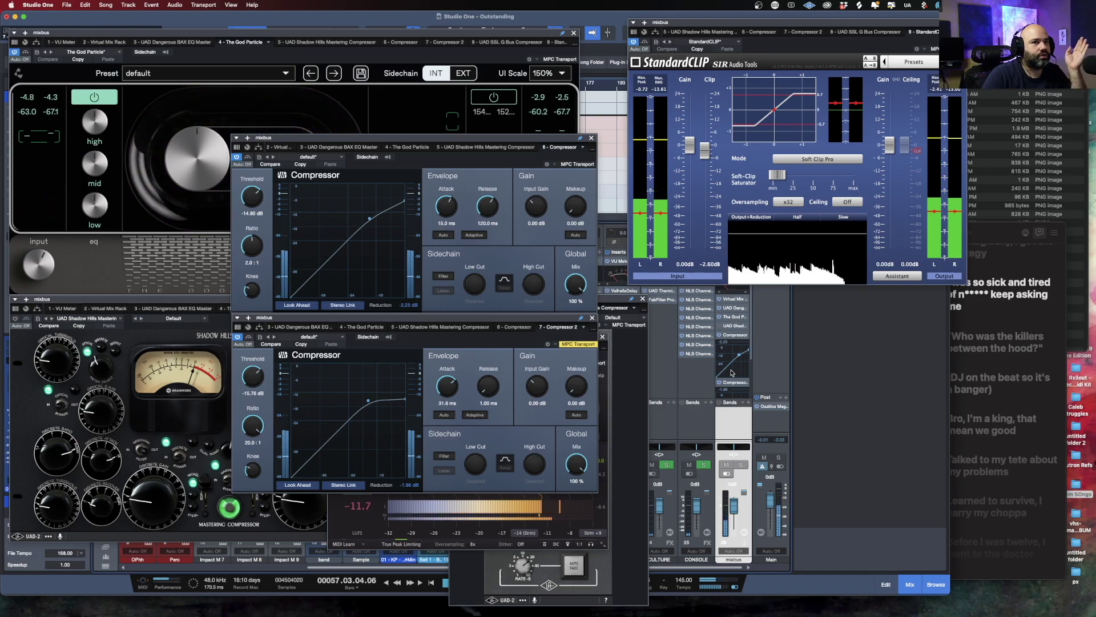
Stop playback, bypass both mixbus Compressors and close their windows
key(space)
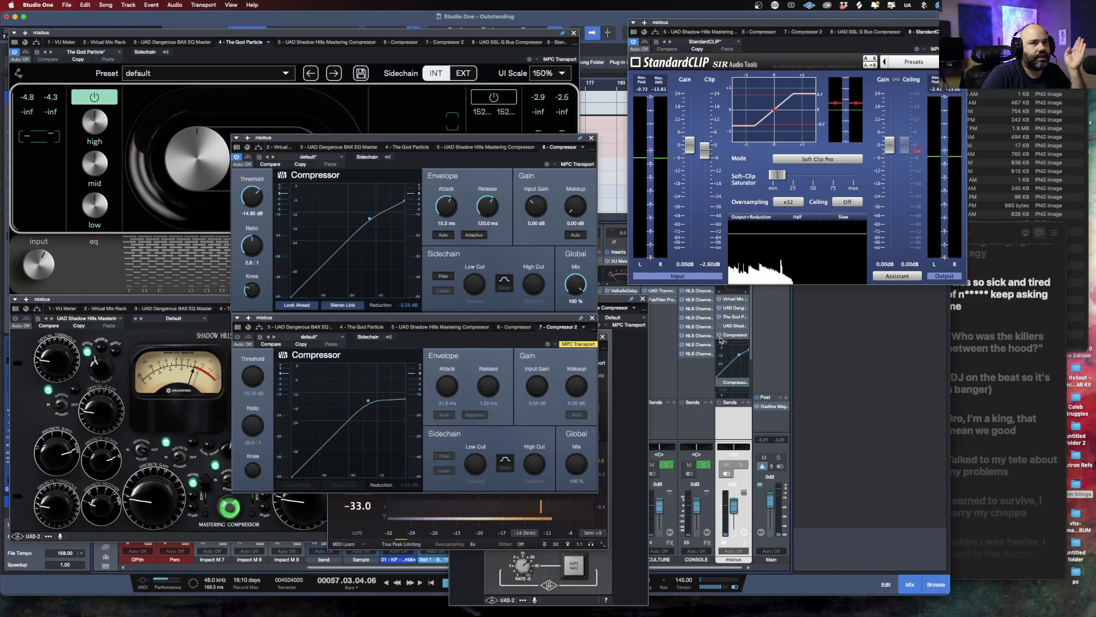
click(719, 334)
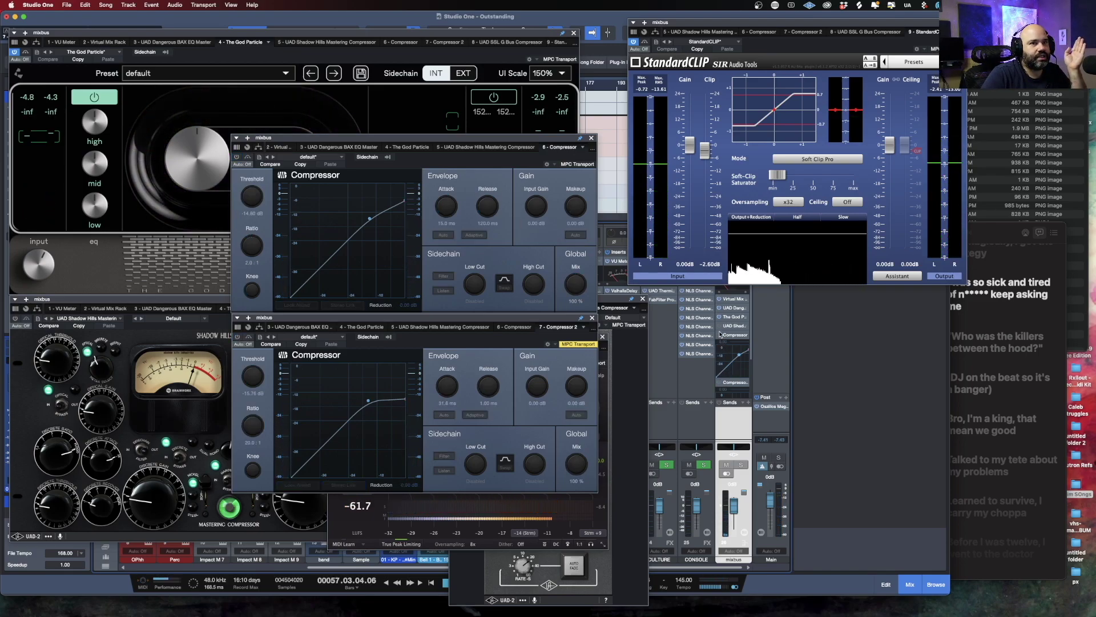
click(592, 317)
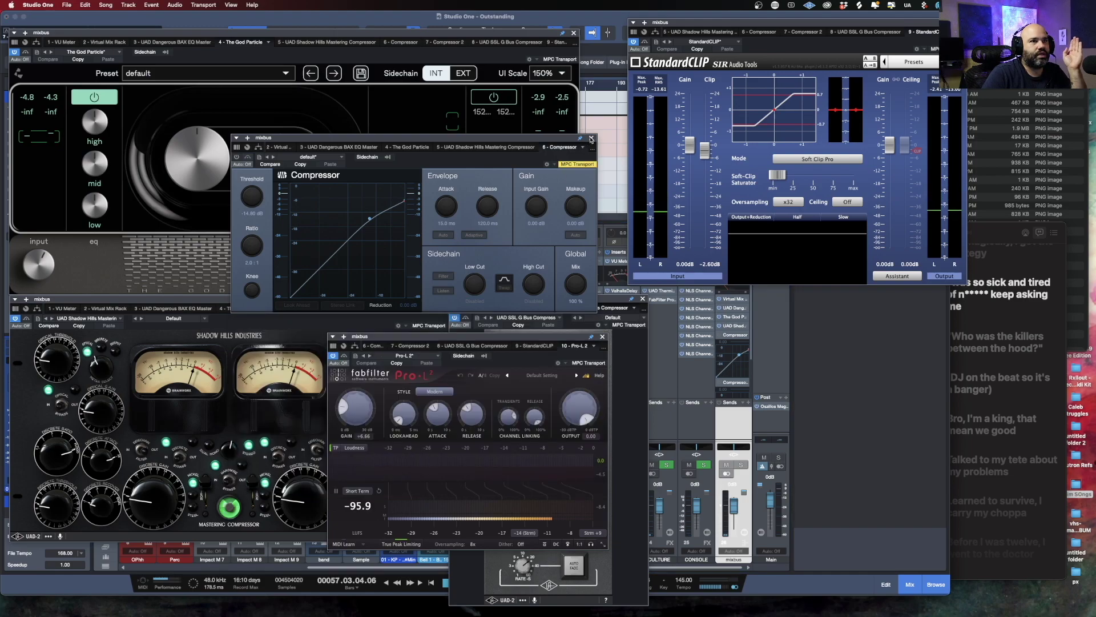
click(591, 139)
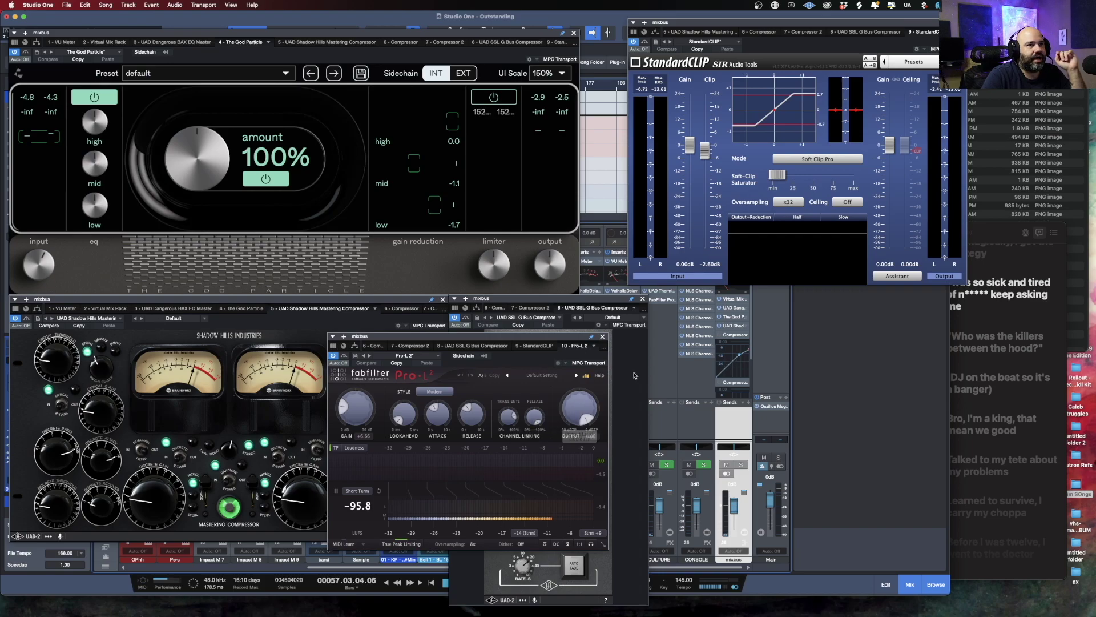
click(732, 386)
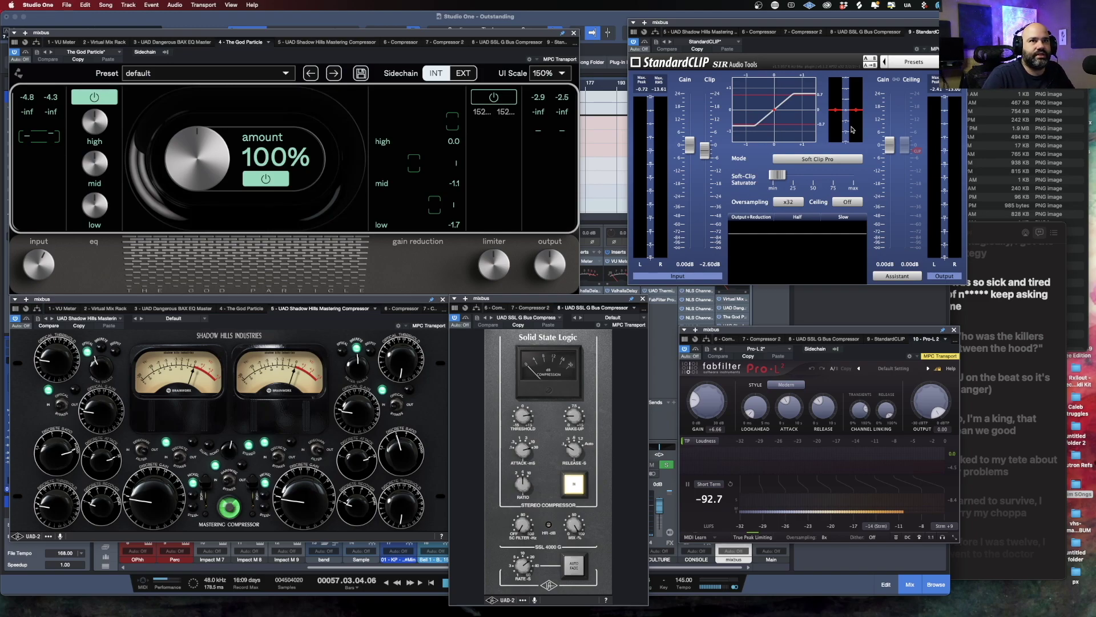
Try the ±9 dB range on StandardCLIP's level-change meter and return it to ±3 dB
click(852, 130)
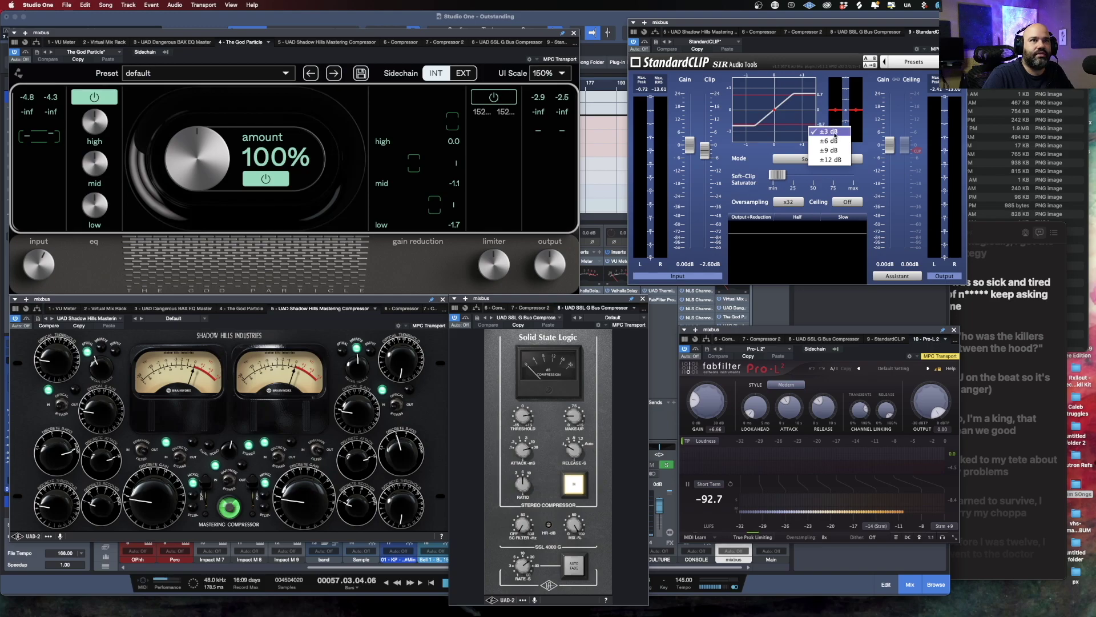
click(840, 150)
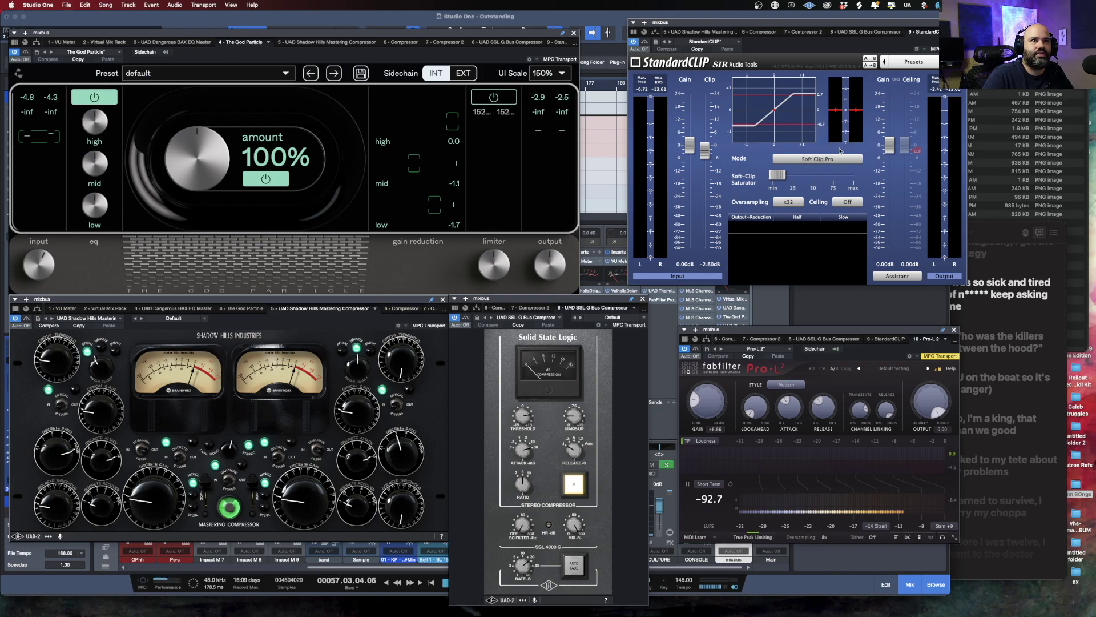
click(835, 125)
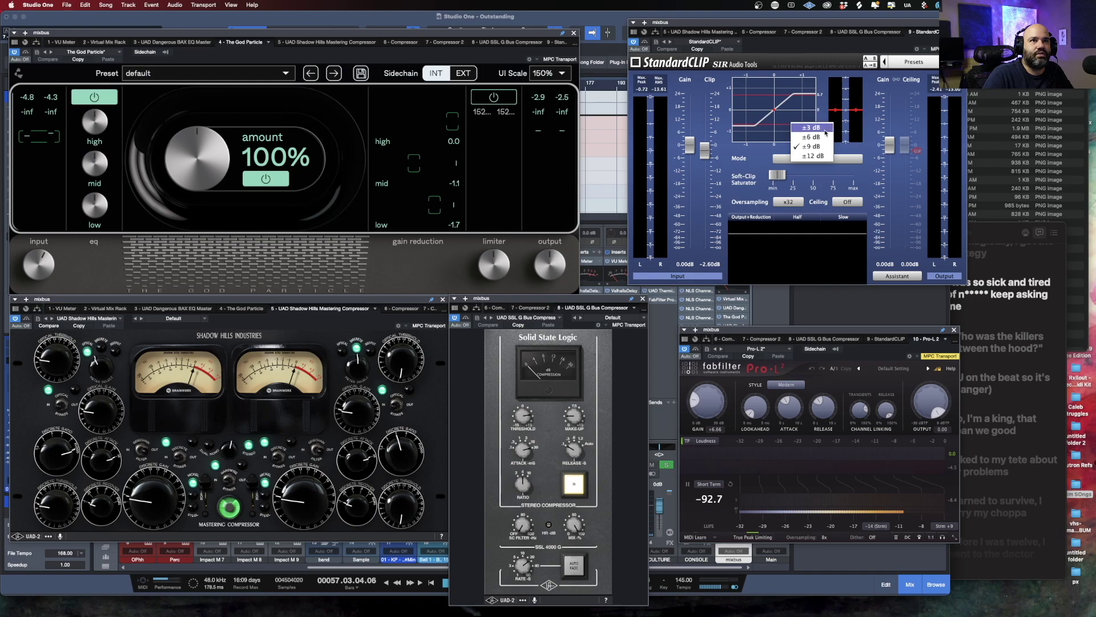
click(835, 121)
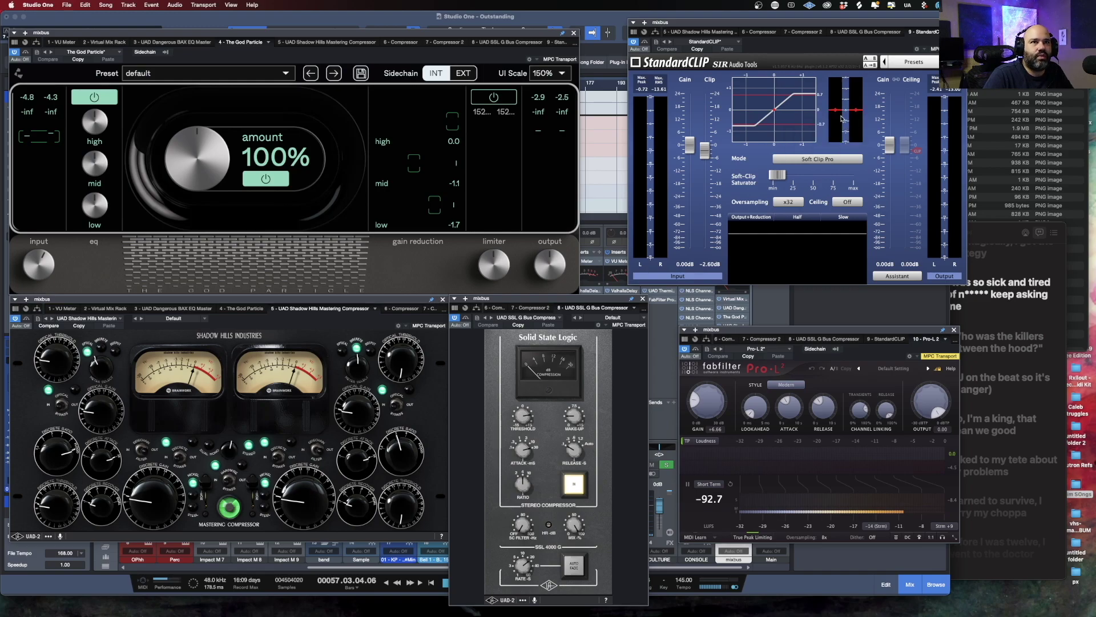
Set the Pro-L 2 gain to 0.00 dB
mouse_move(706, 148)
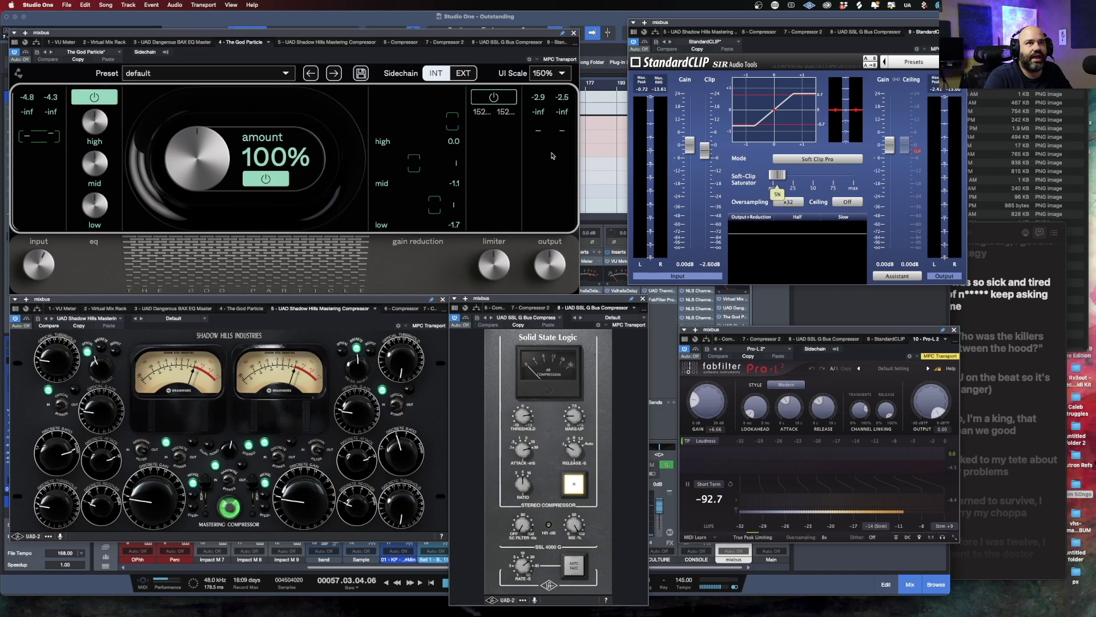
mouse_move(691, 400)
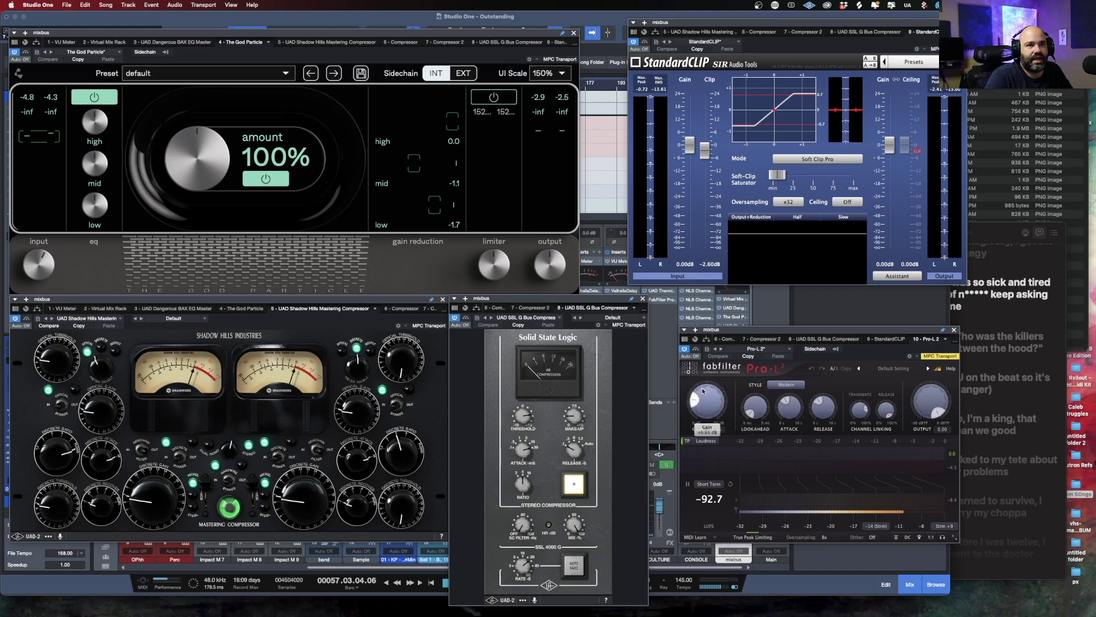
drag(715, 392, 714, 434)
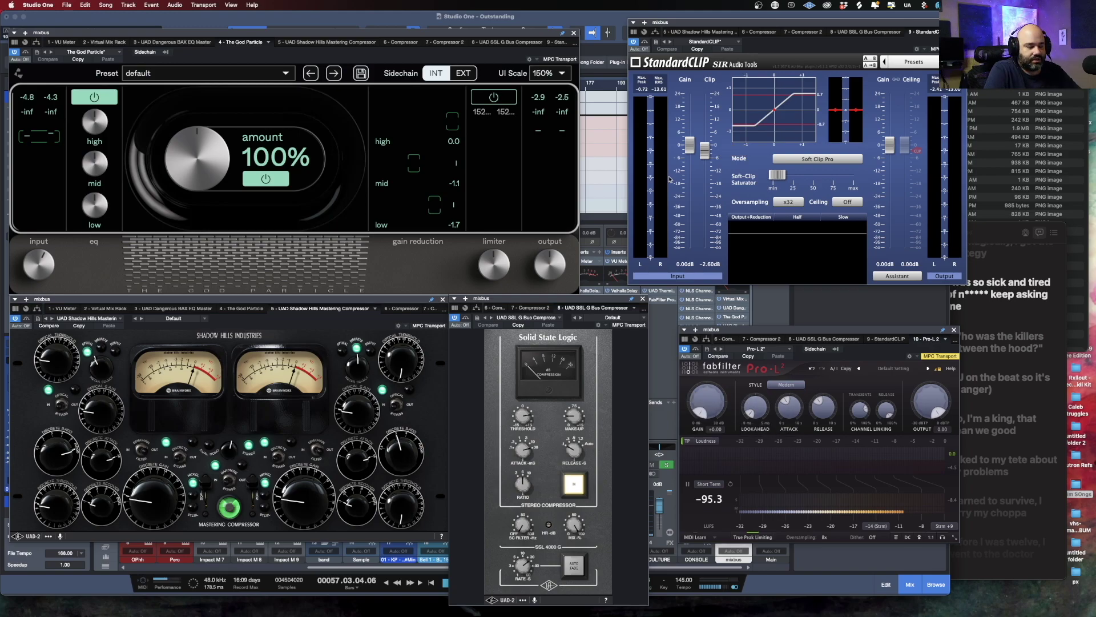
Play the song from the start, move The God Particle window clear of the arrangement, and jump playback to about bar 9
key(space)
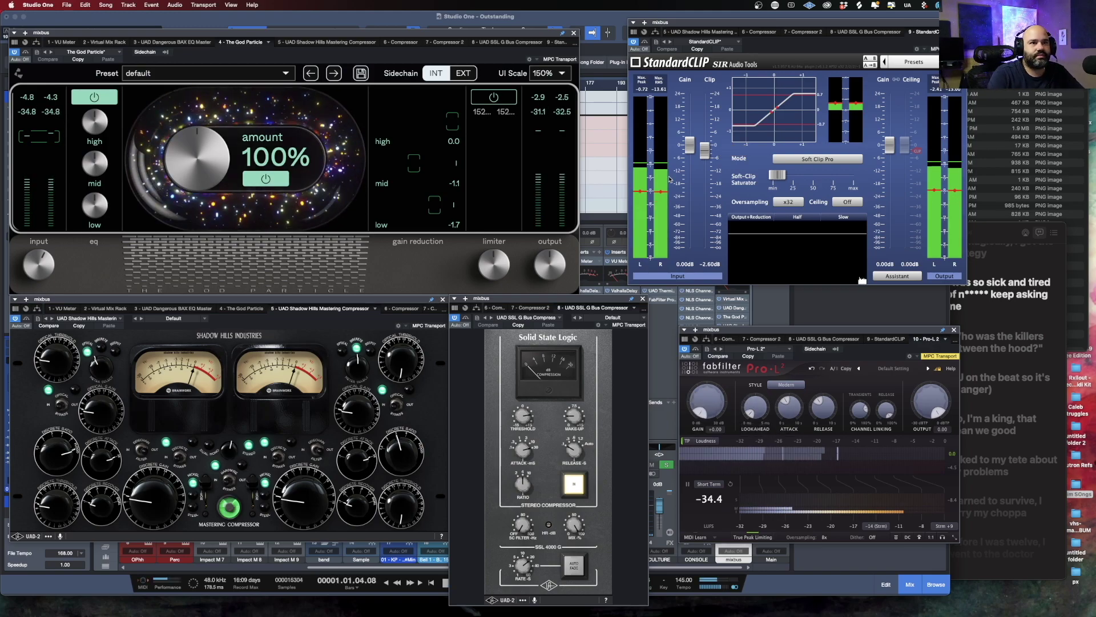
drag(304, 36, 283, 250)
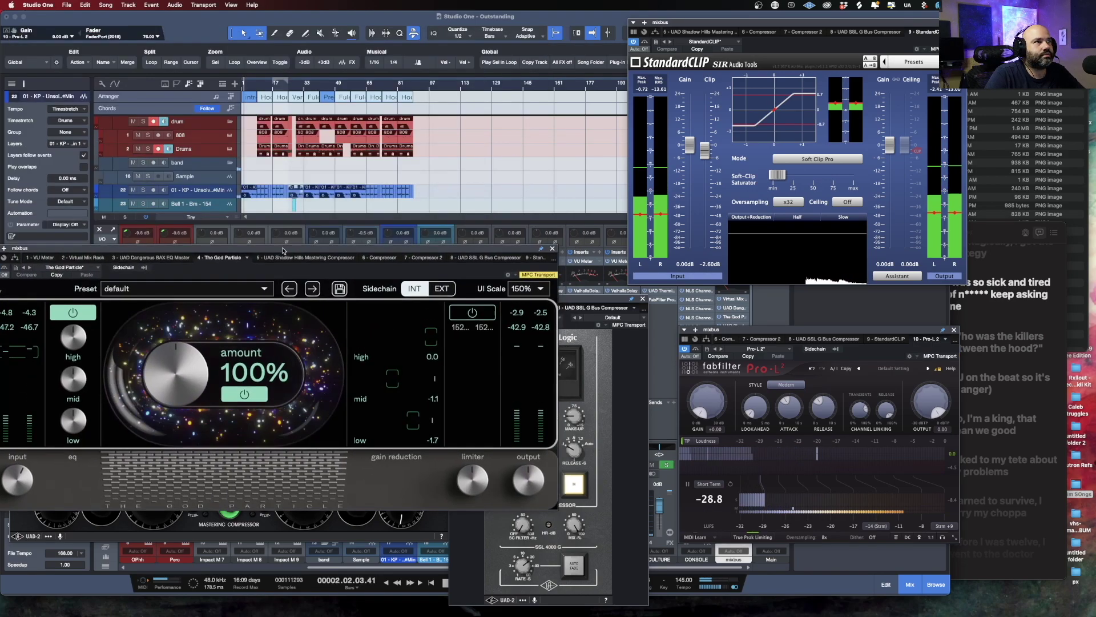
click(259, 89)
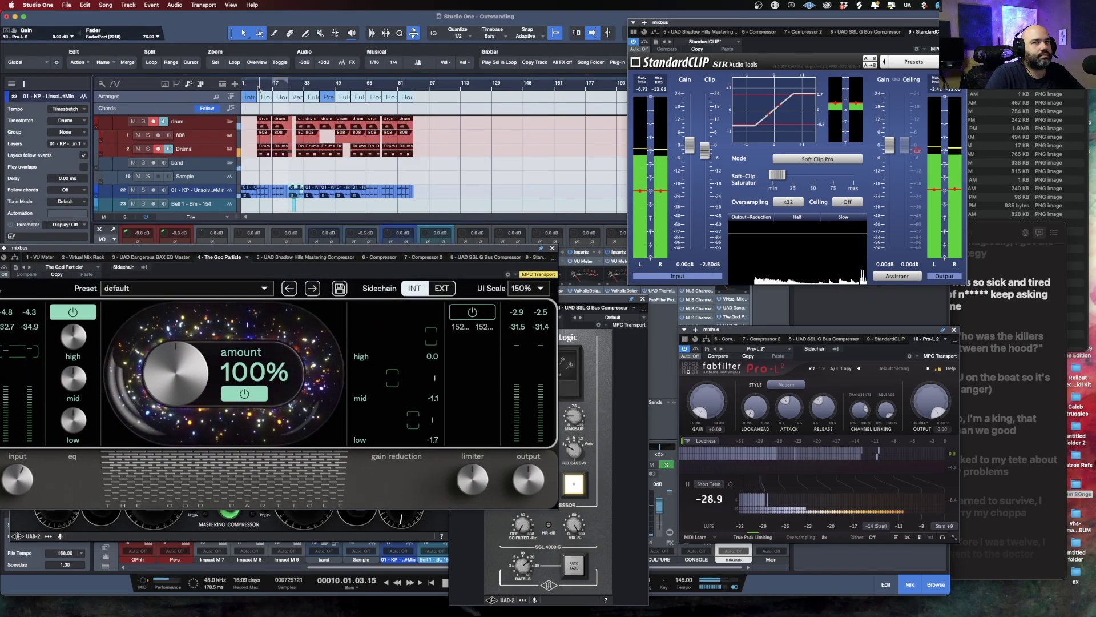
Jump playback to about bar 17 and raise the Pro-L 2 gain to about +7.8 dB
click(280, 88)
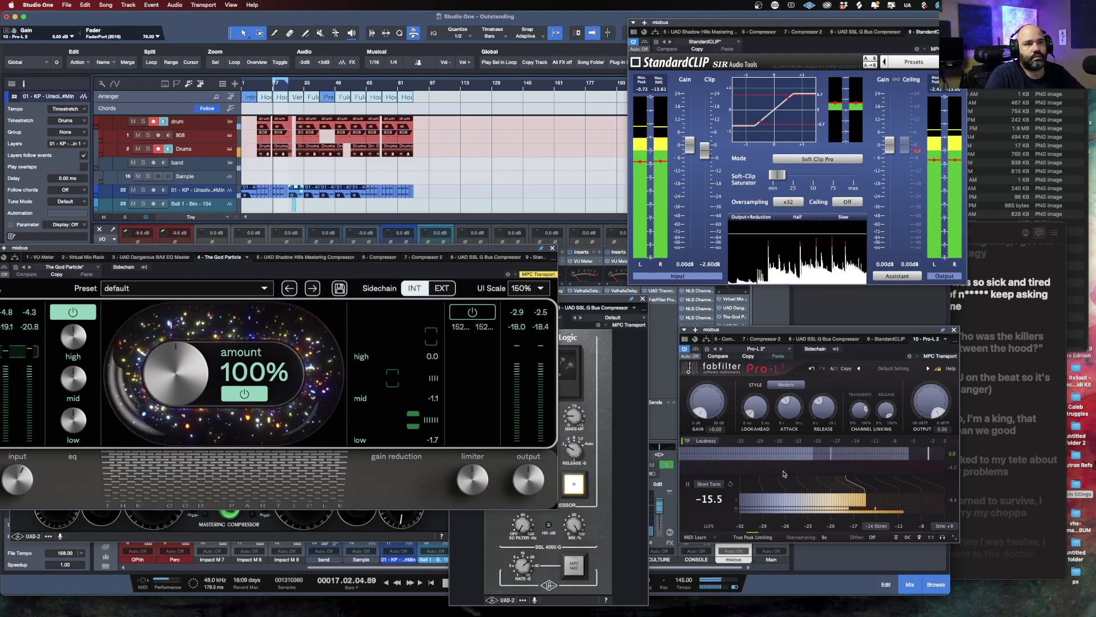
drag(710, 403, 709, 357)
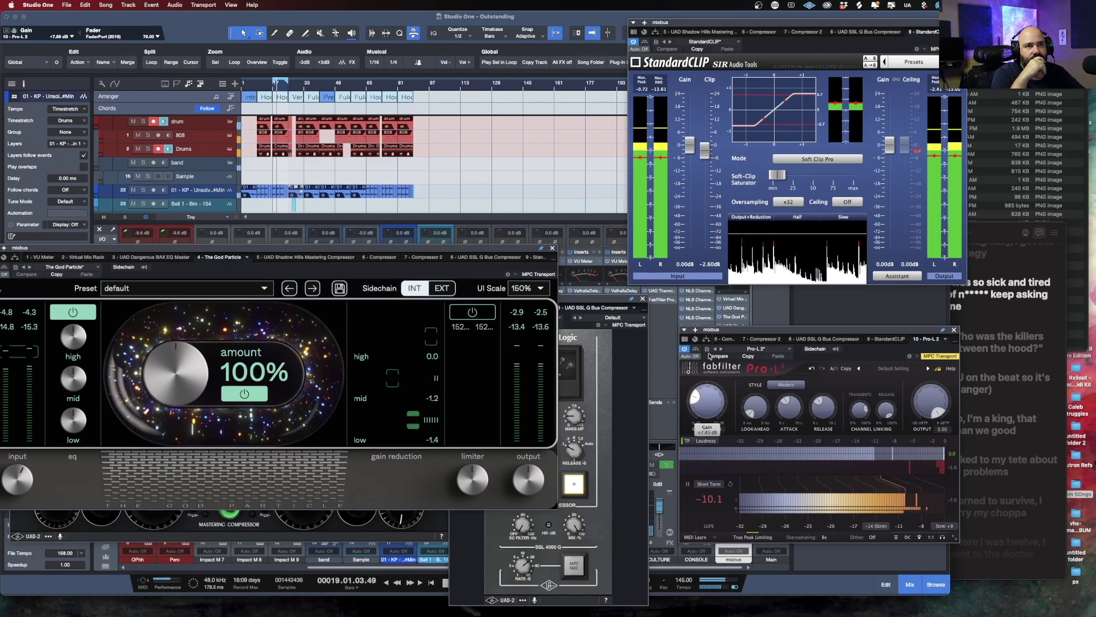
Move the Pro-L 2 window off the mixbus channel, bypass StandardCLIP and replay from bar 17
drag(777, 329, 480, 381)
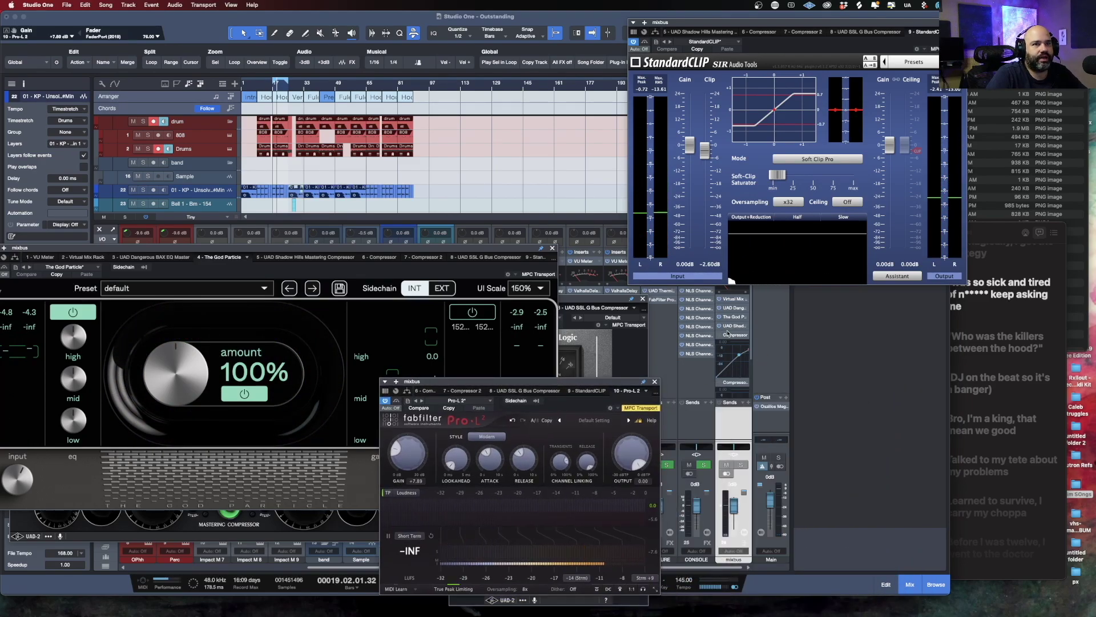
scroll(747, 337, down, 5)
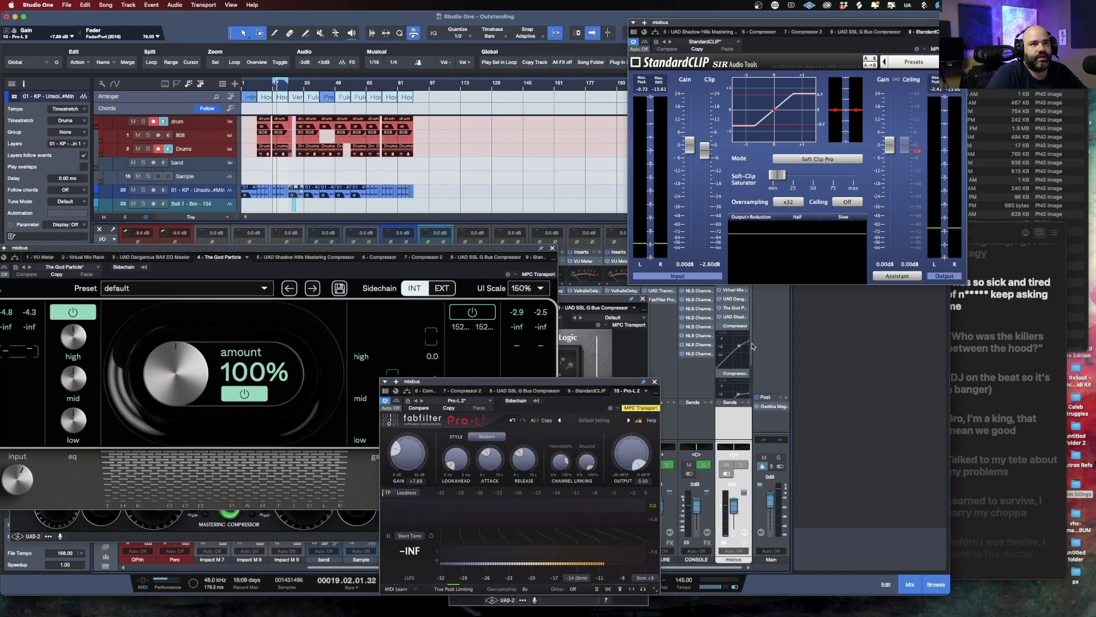
scroll(743, 360, up, 5)
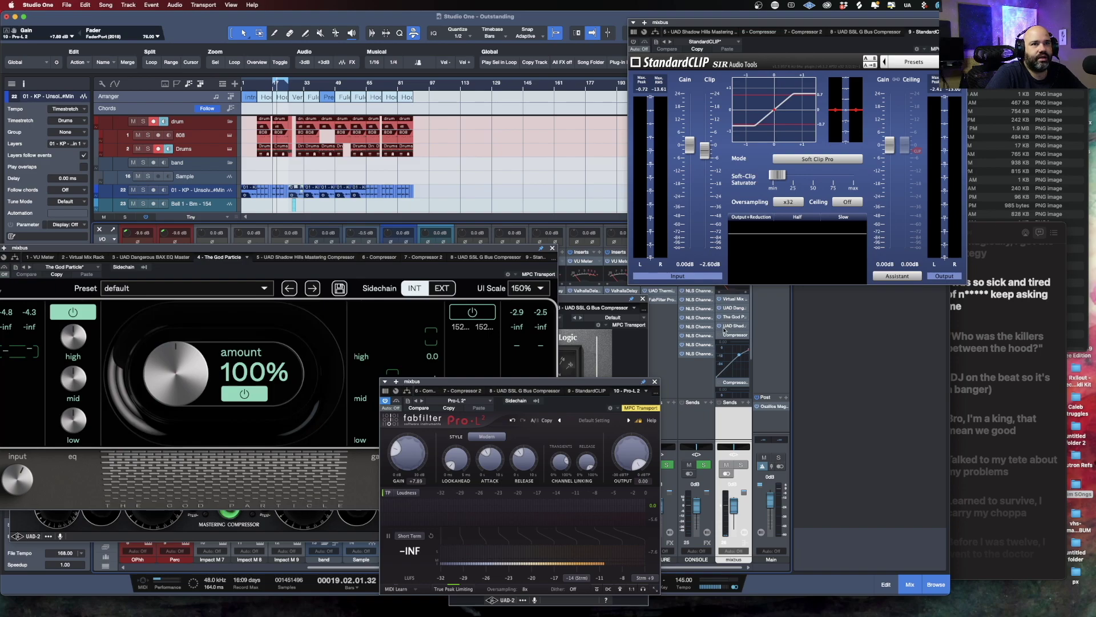
key(space)
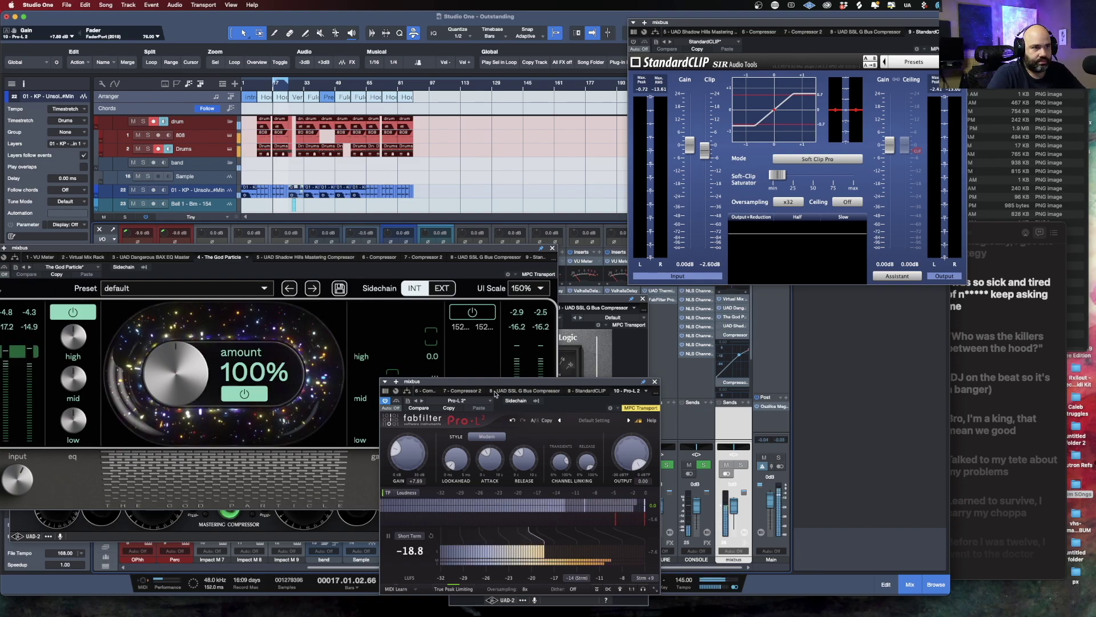
Place the UAD SSL G Bus Compressor ahead of Compressor 2 and move the Pro-L 2 window above the SSL window
click(550, 388)
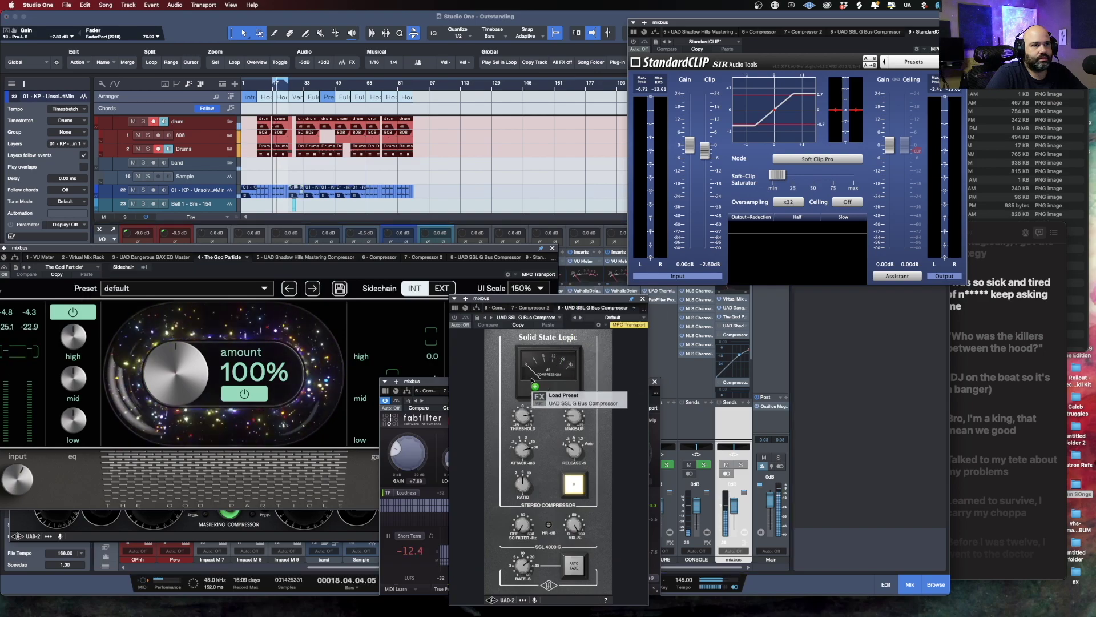
click(444, 400)
drag(447, 384, 435, 105)
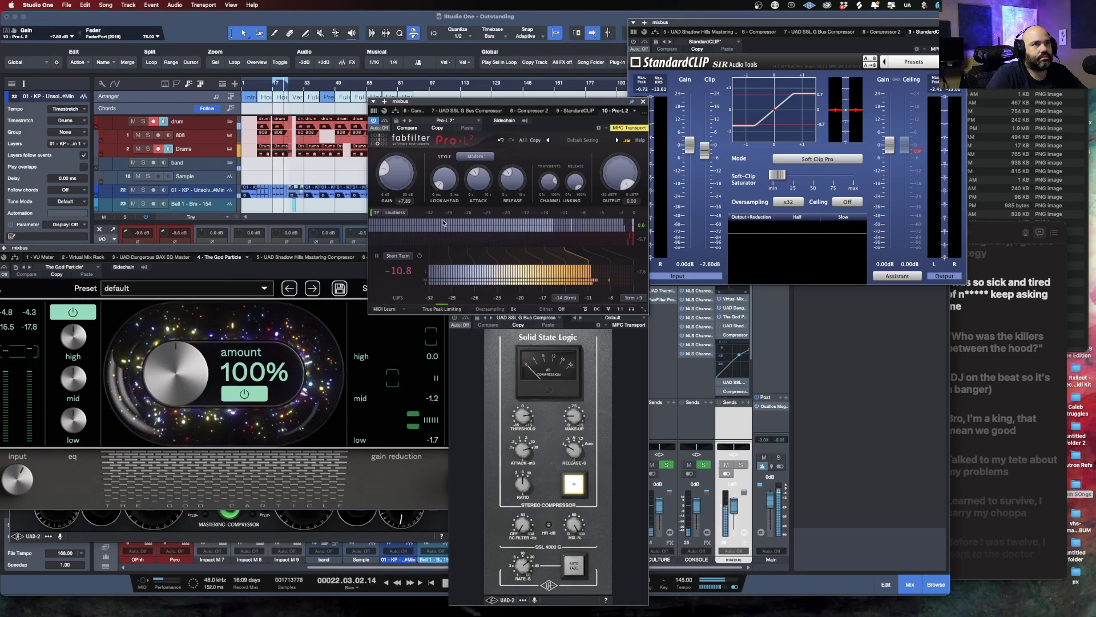
Raise the Pro-L 2 gain to about +10.5 dB and replay from bar 17 to check its loudness meter
mouse_move(396, 184)
drag(396, 185, 398, 158)
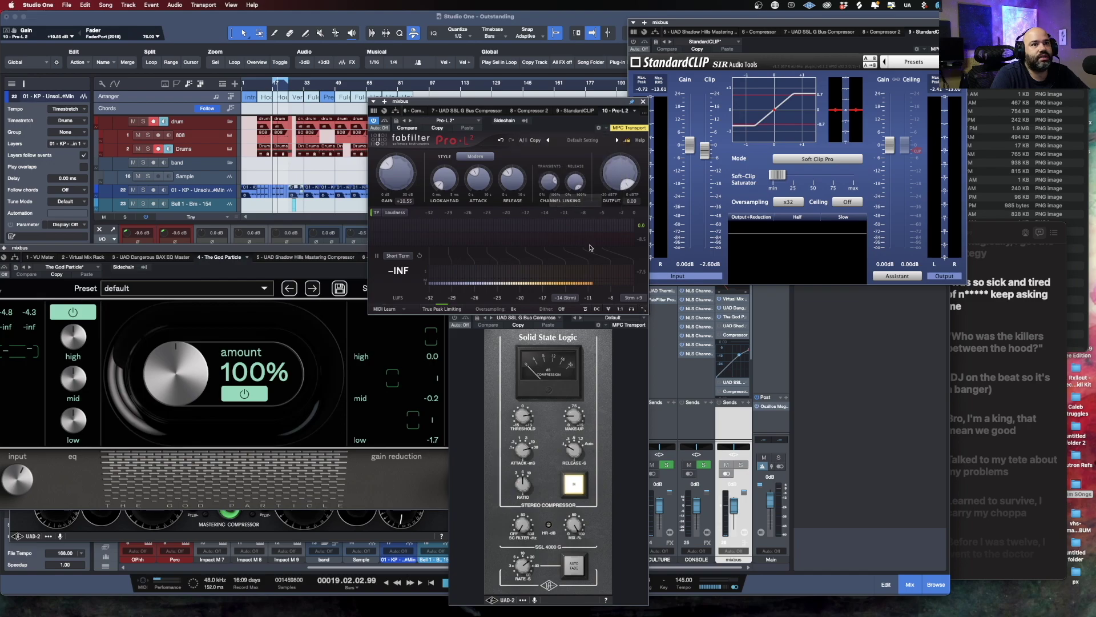
key(space)
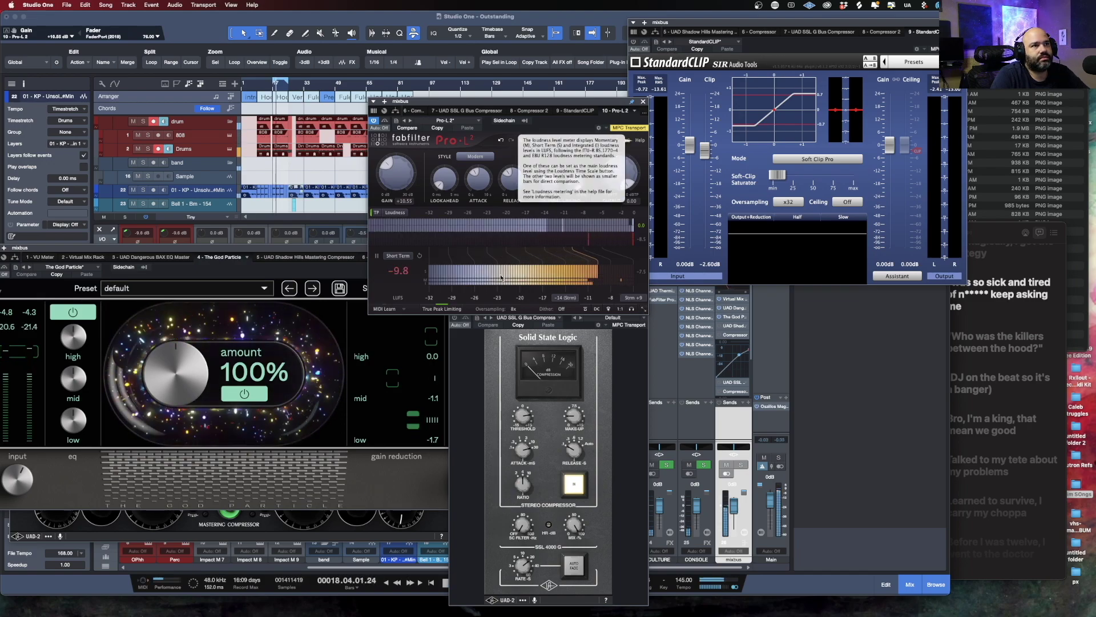
mouse_move(396, 173)
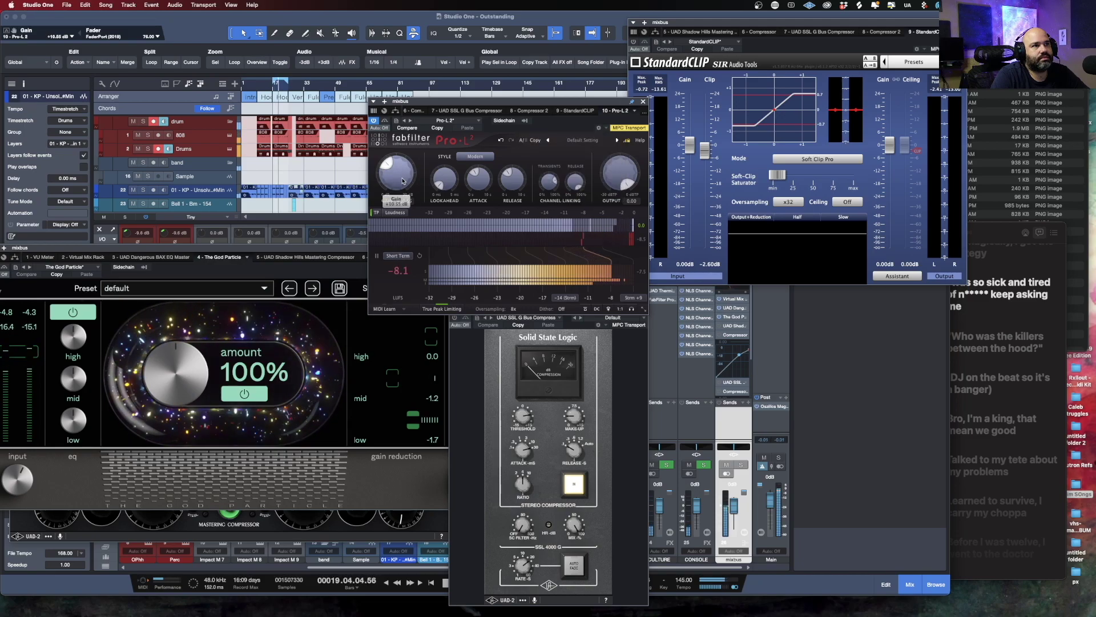
Reset the Pro-L 2 gain to 0.00 dB, re-enable the UAD SSL G Bus Compressor and replay from bar 17
scroll(728, 382, down, 3)
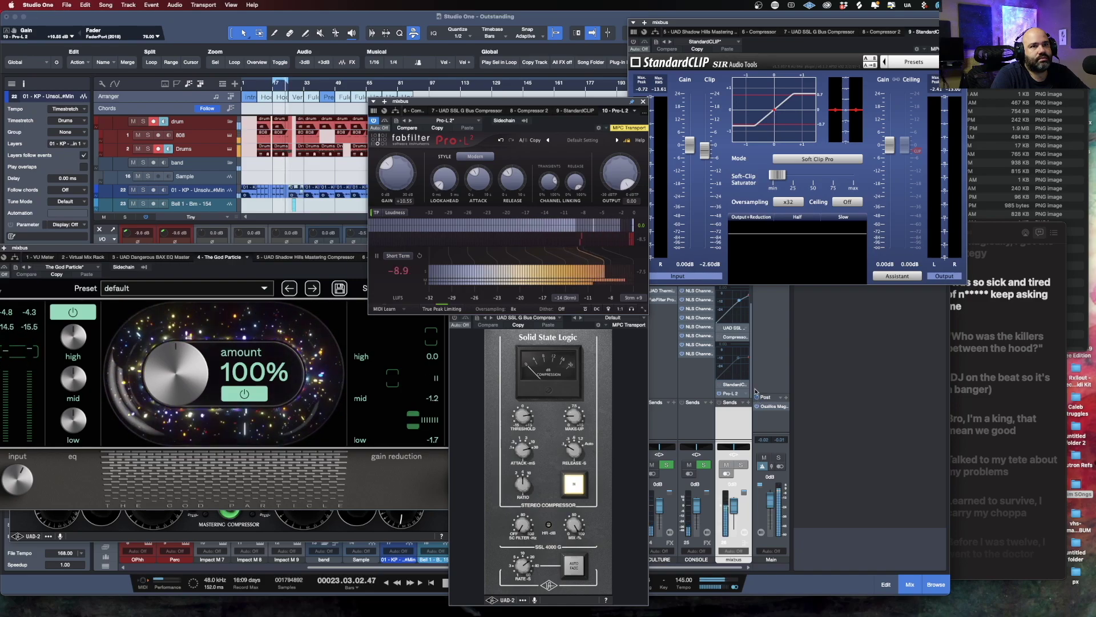
drag(396, 174, 397, 211)
scroll(723, 331, up, 3)
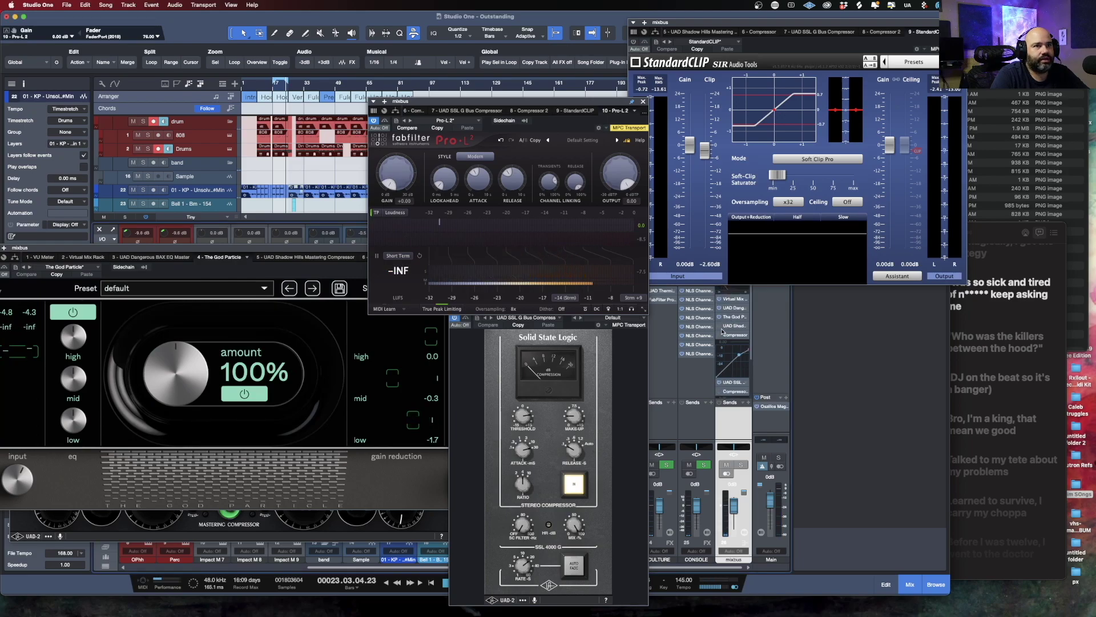
key(space)
Raise the Pro-L 2 gain to about +6.9 dB while the song plays
scroll(733, 336, down, 3)
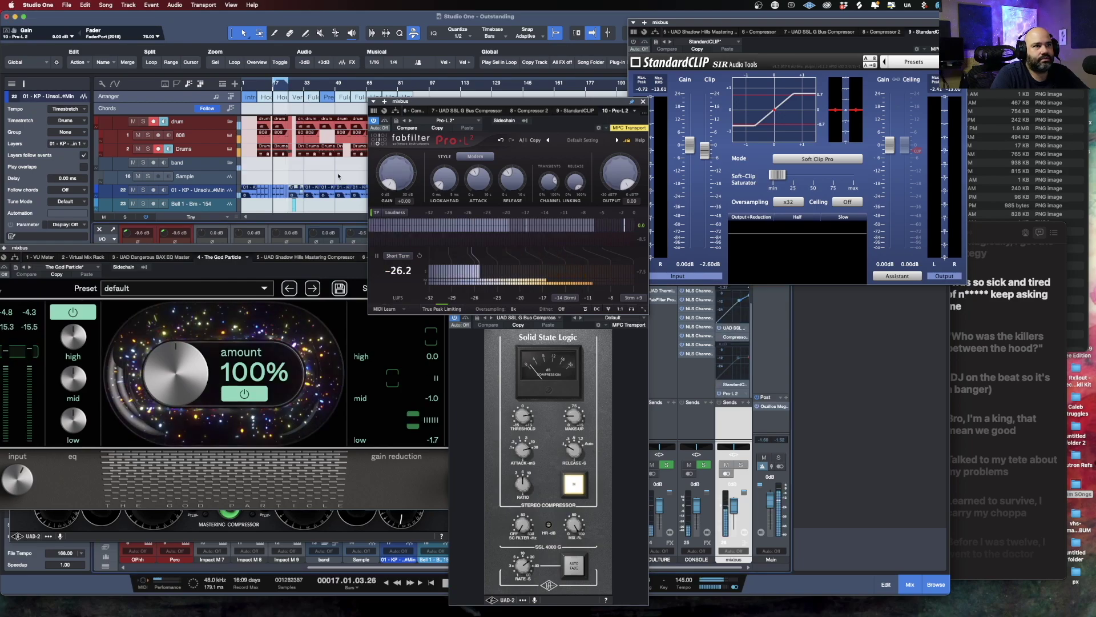
drag(398, 177, 404, 137)
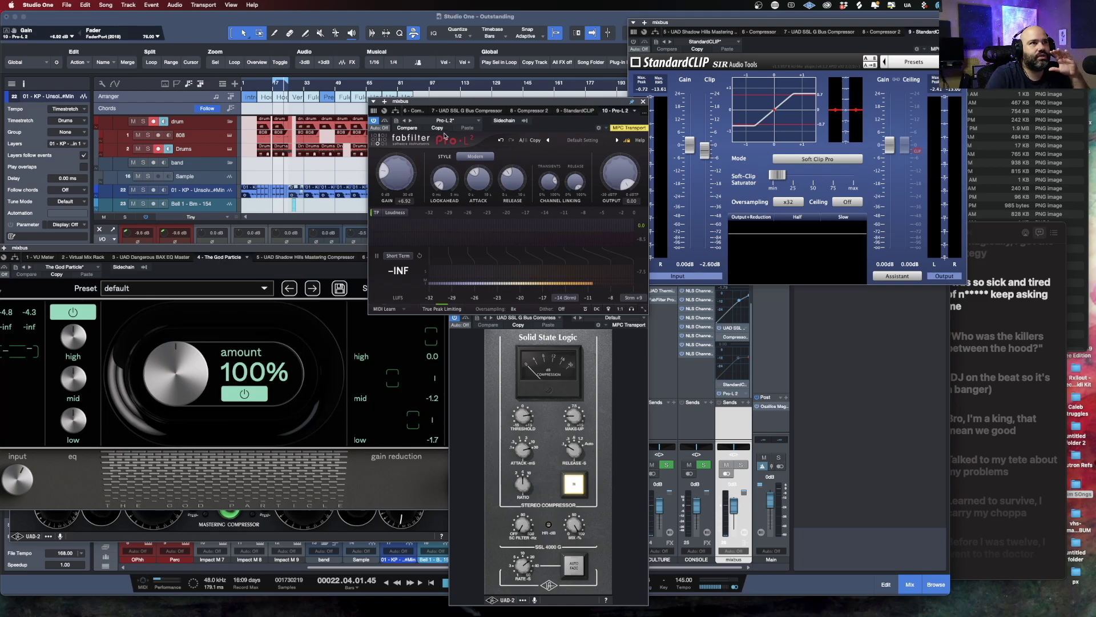
Look through the Pro-L 2 oversampling options without changing them, and open the list of limiting styles
click(514, 309)
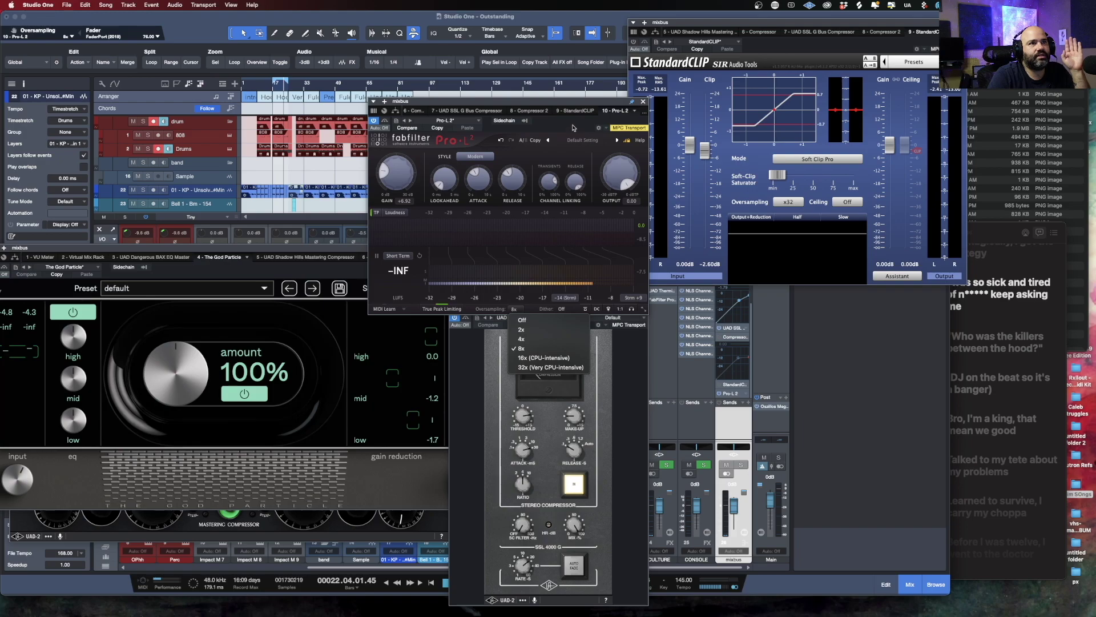
click(578, 106)
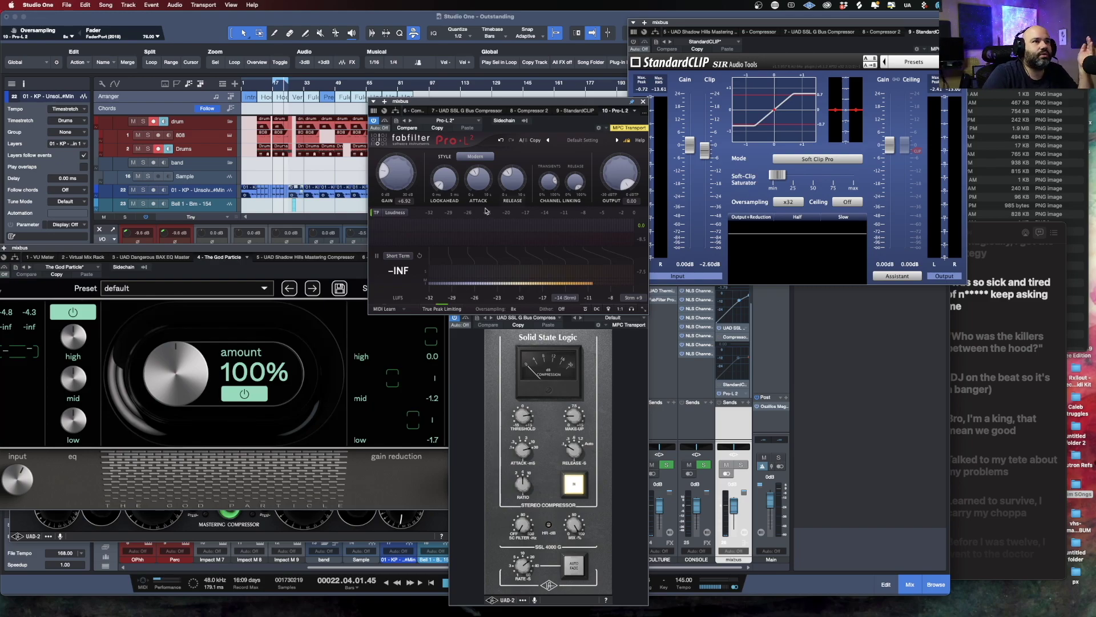
click(473, 158)
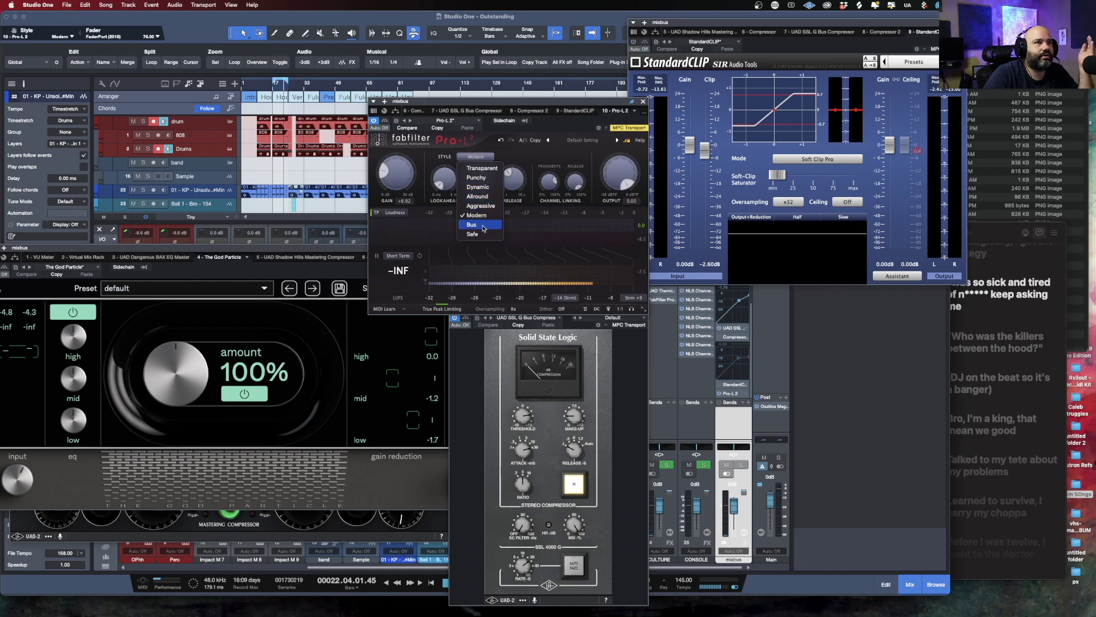